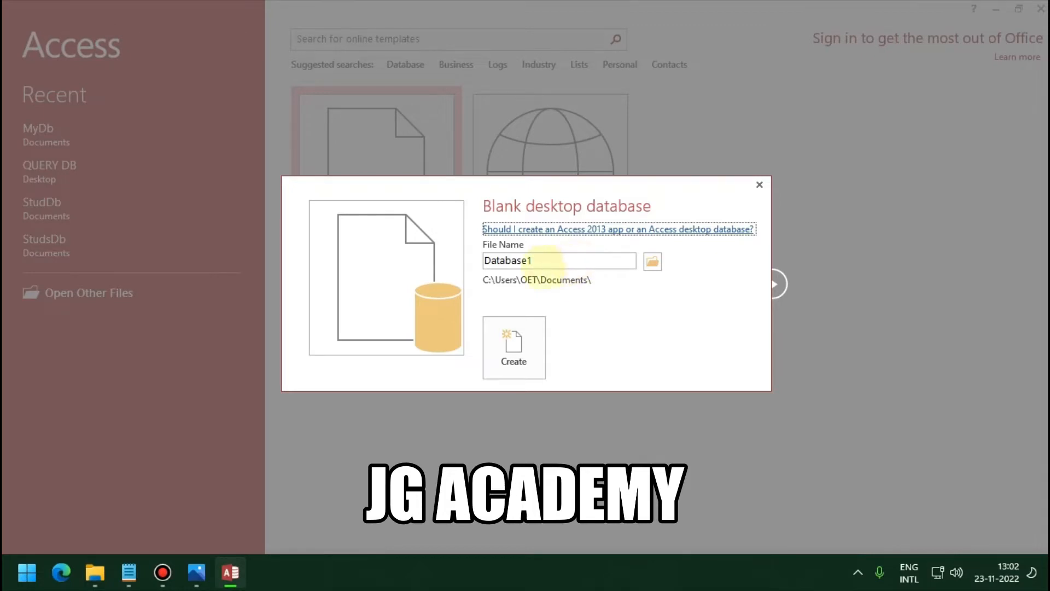
Step: Choose New Volume (D:) as the save location for the new blank database
{"action": "double_click", "coordinate": [545, 262]}
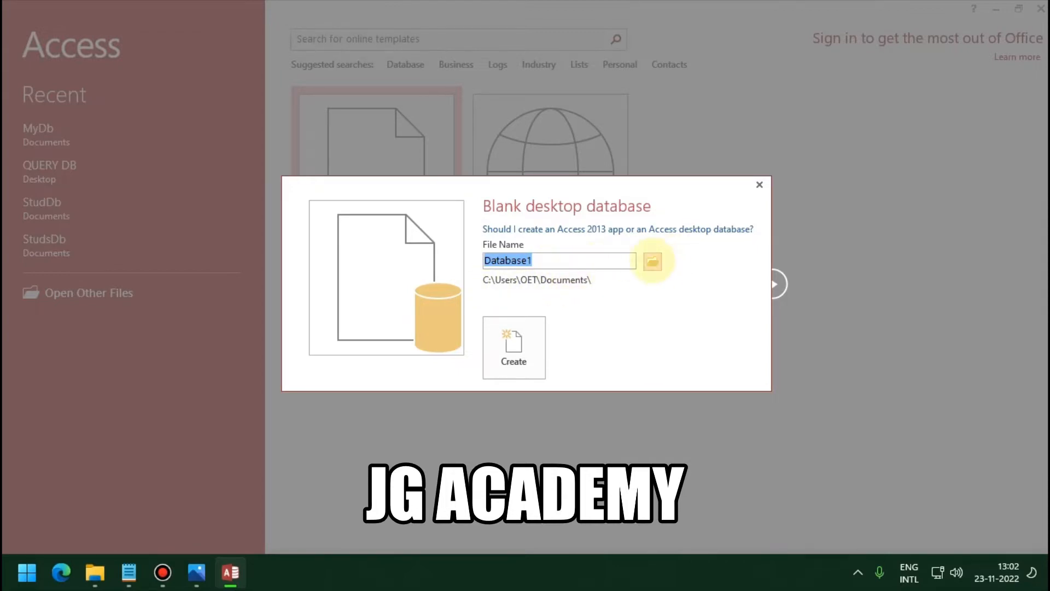
{"action": "left_click", "coordinate": [652, 261]}
{"action": "scroll", "coordinate": [71, 191], "scroll_direction": "down", "scroll_amount": 1}
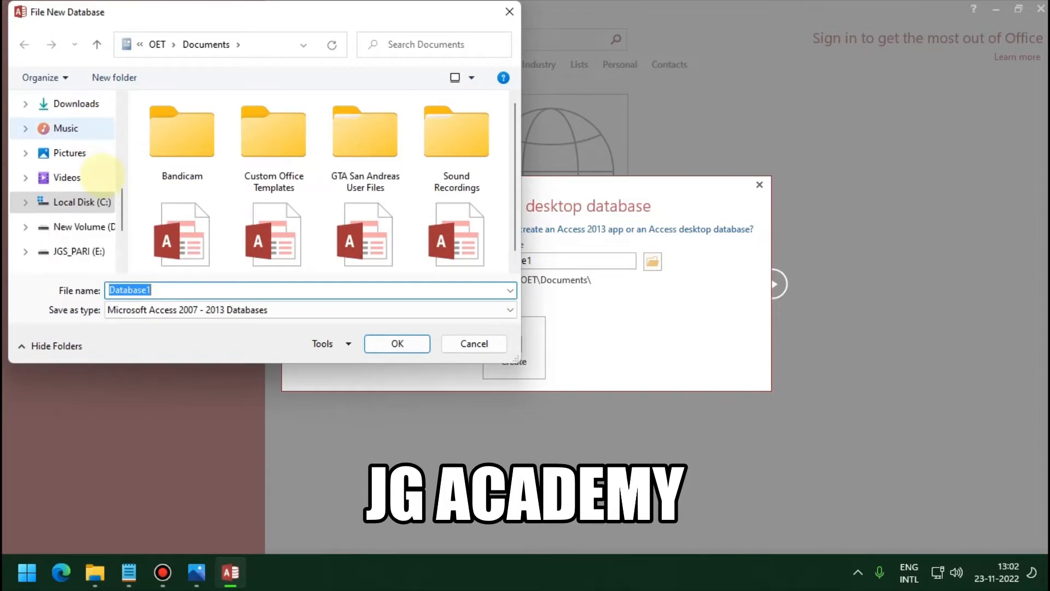
{"action": "left_click", "coordinate": [87, 226]}
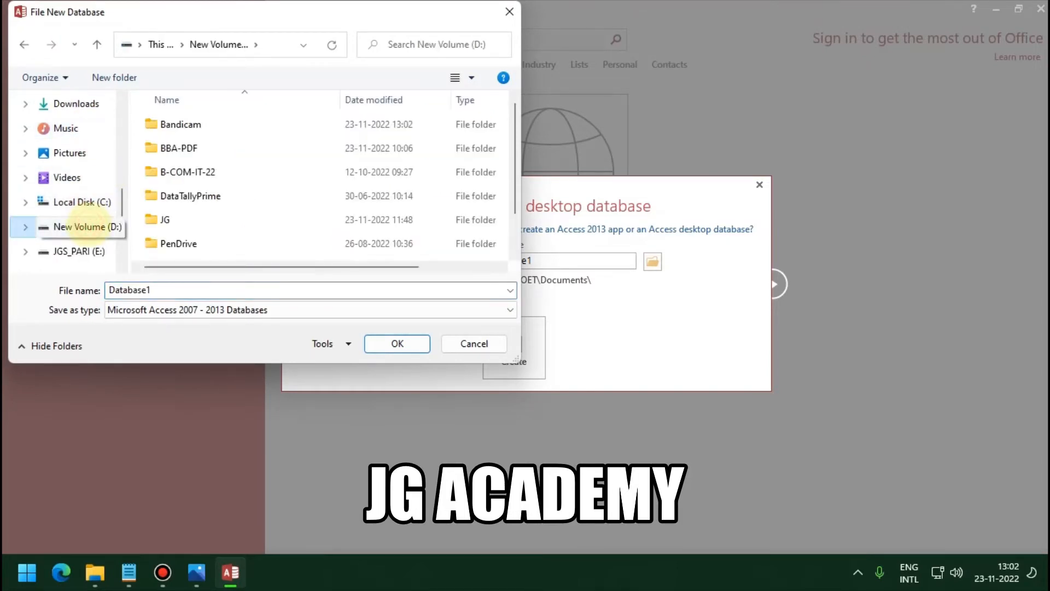
{"action": "scroll", "coordinate": [191, 194], "scroll_direction": "down", "scroll_amount": 1}
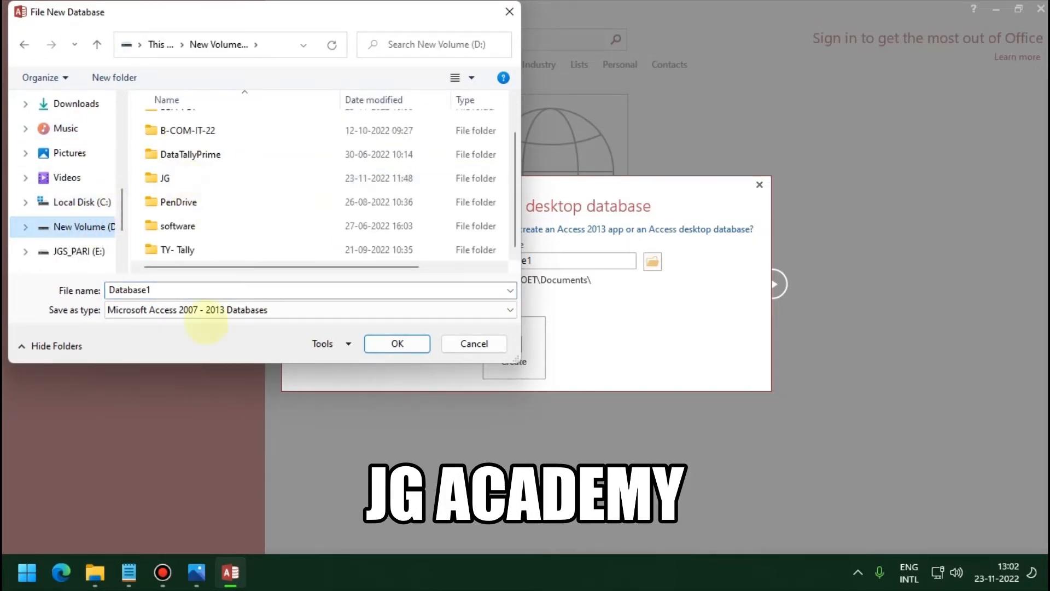
Step: Name the file StusDb and create the database
{"action": "double_click", "coordinate": [223, 288]}
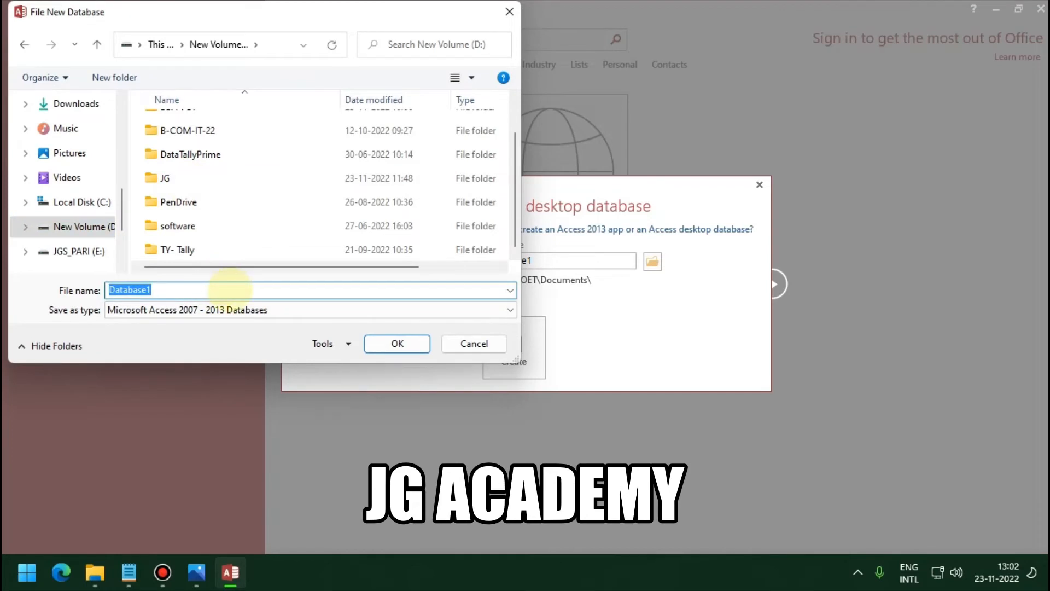
{"action": "type", "text": "S"}
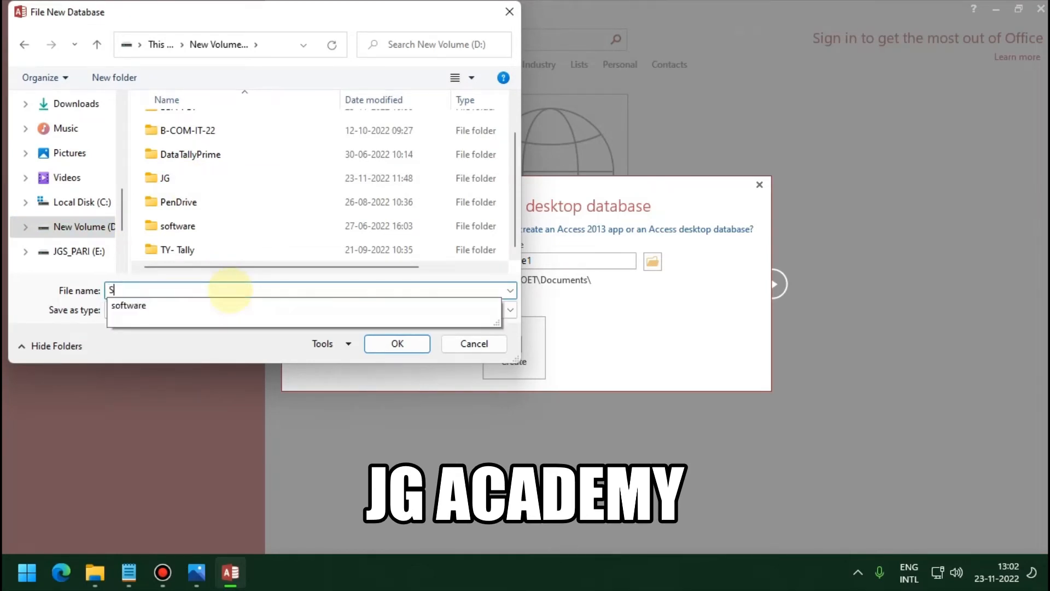
{"action": "type", "text": "tud"}
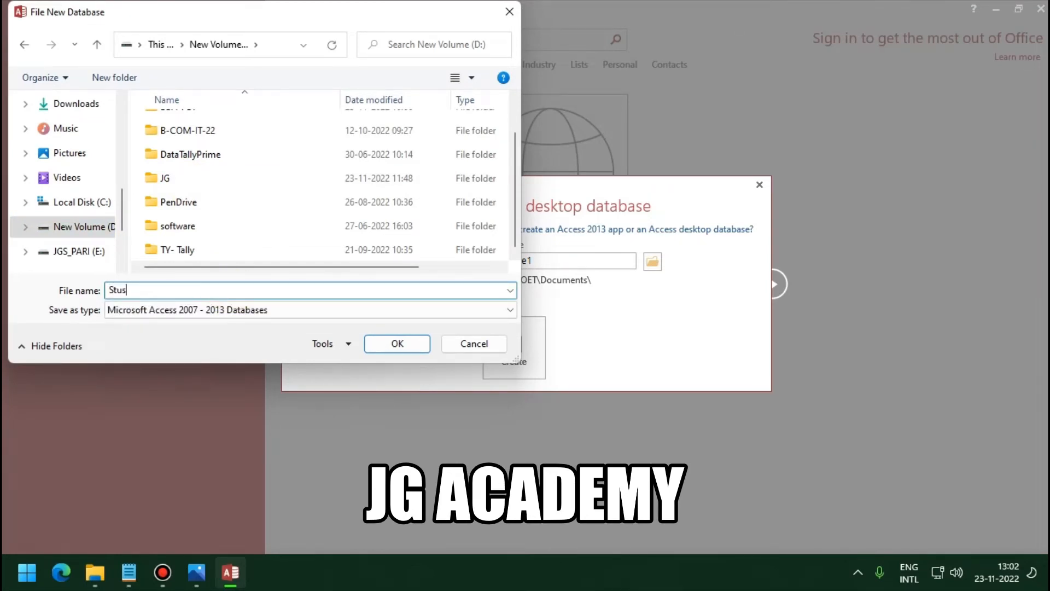
{"action": "key", "text": "BackSpace"}
{"action": "type", "text": "sDb"}
{"action": "left_click", "coordinate": [385, 350]}
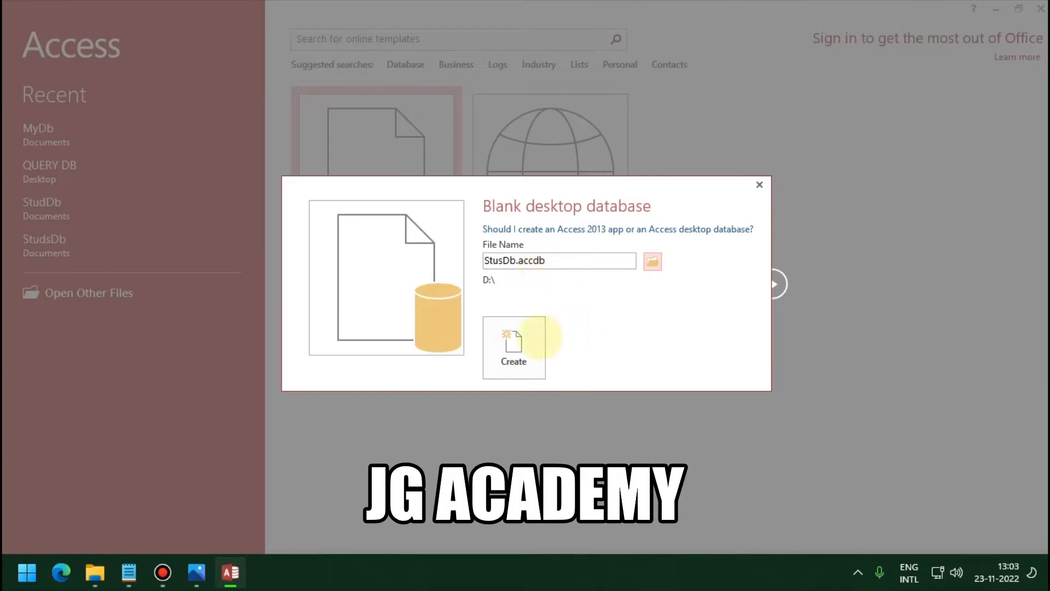
{"action": "left_click", "coordinate": [536, 334]}
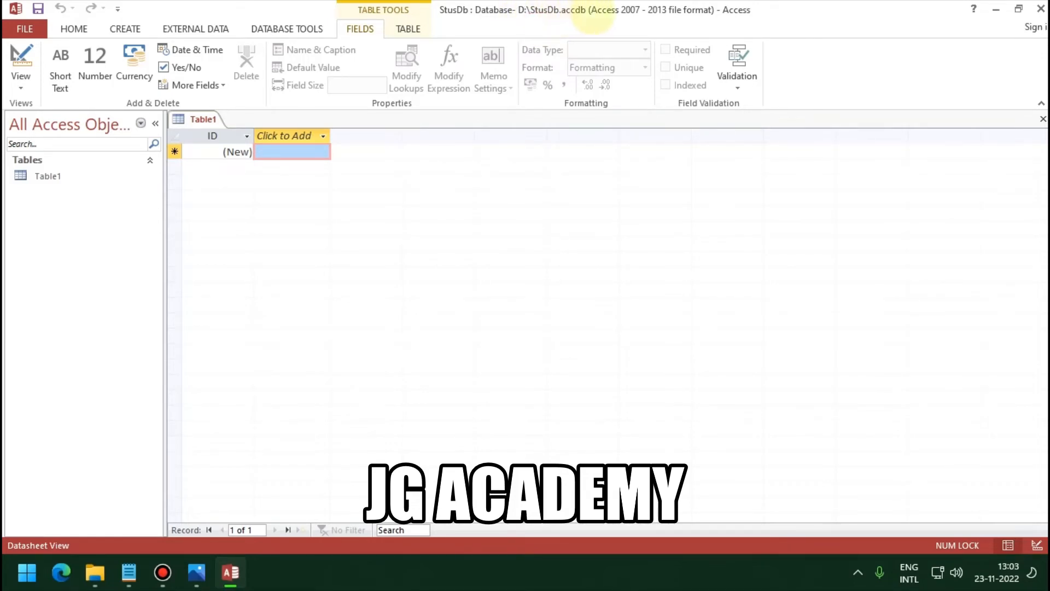
Step: Open Table1 in Design View and enter Student as its table name
{"action": "left_click", "coordinate": [89, 177]}
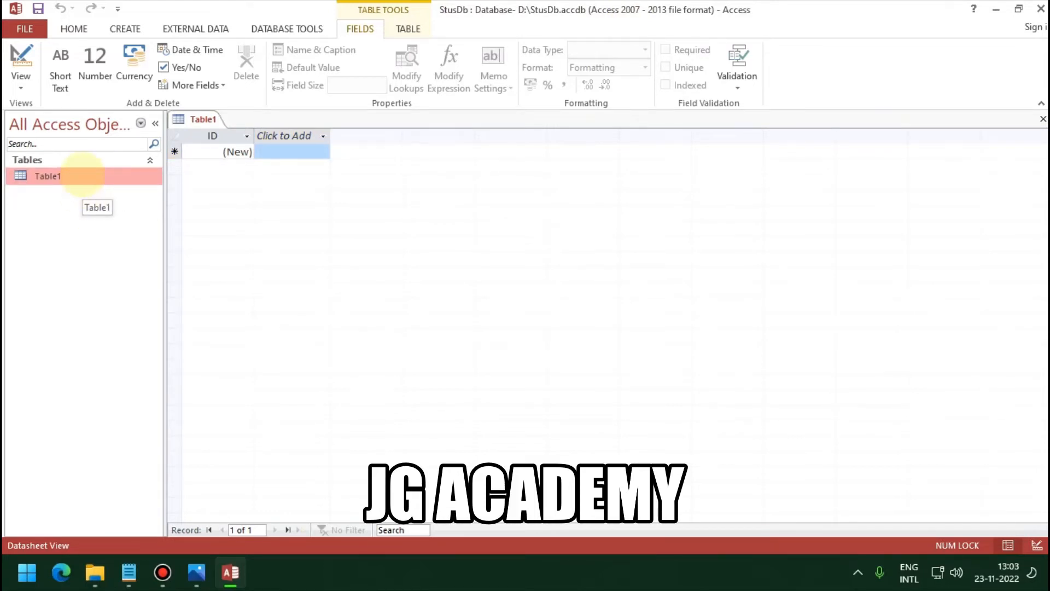
{"action": "right_click", "coordinate": [82, 175]}
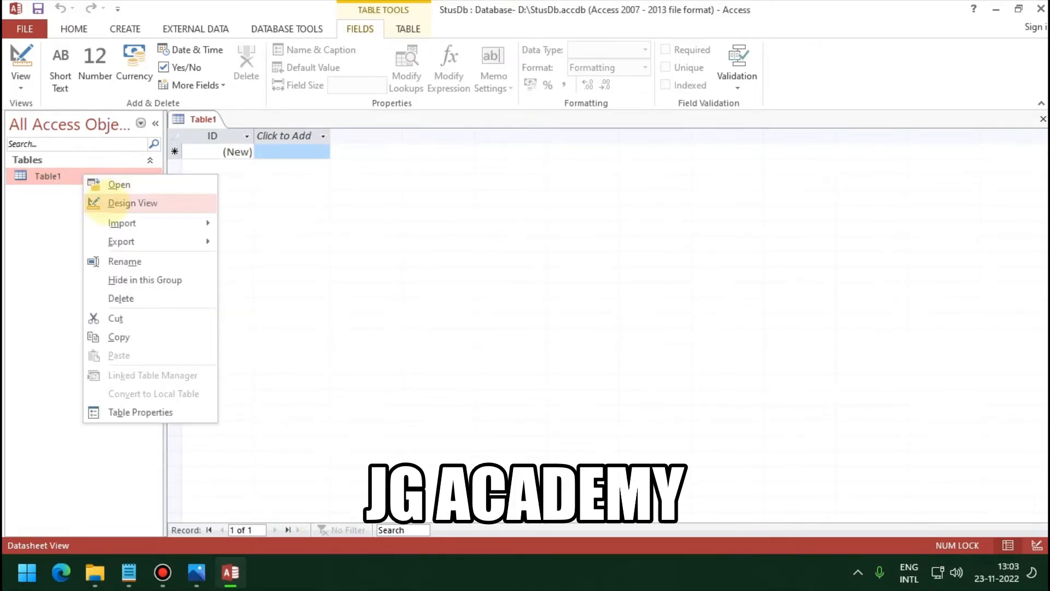
{"action": "left_click", "coordinate": [100, 203]}
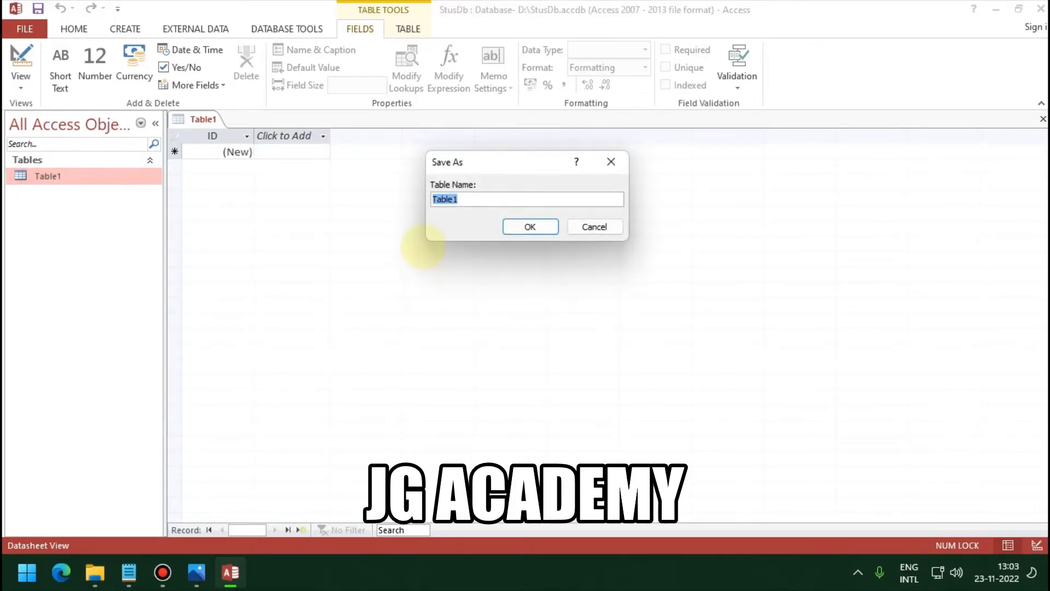
{"action": "type", "text": "Student"}
Step: Save the table as Student and rename its ID field to Rno
{"action": "left_click", "coordinate": [524, 228]}
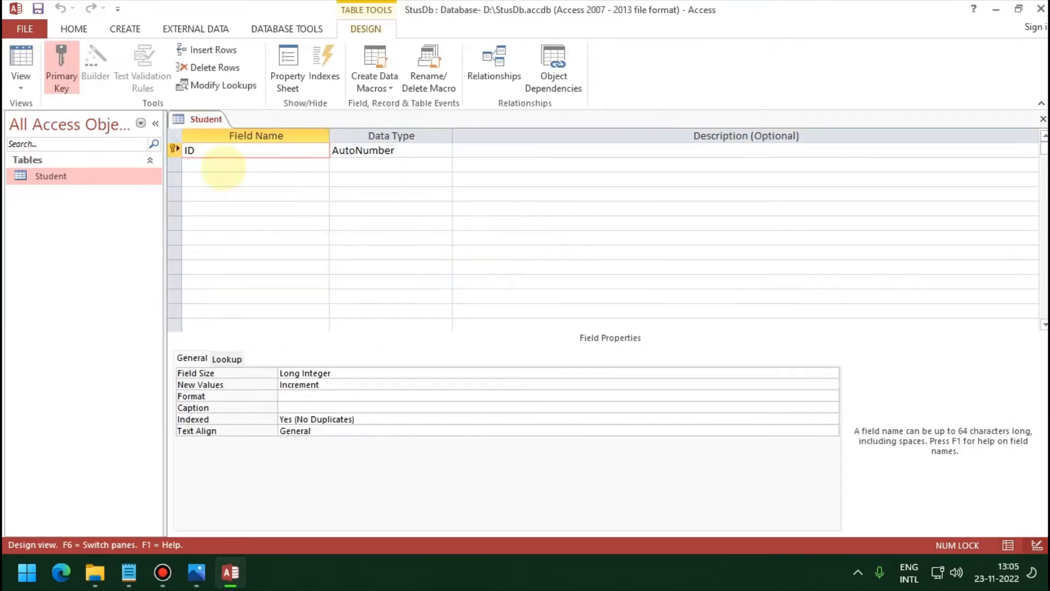
{"action": "left_click", "coordinate": [264, 158]}
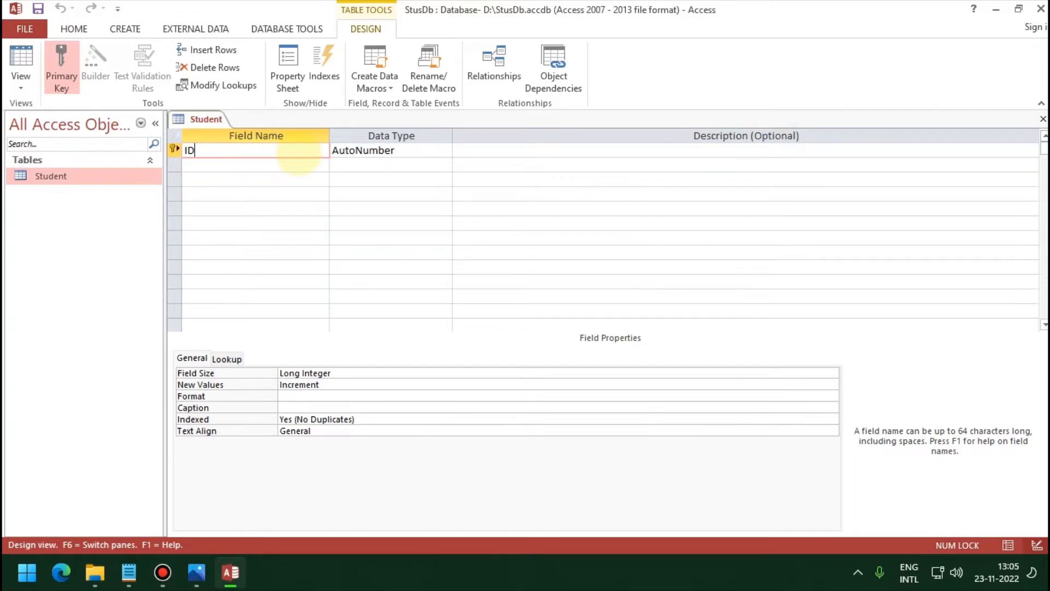
{"action": "double_click", "coordinate": [298, 155]}
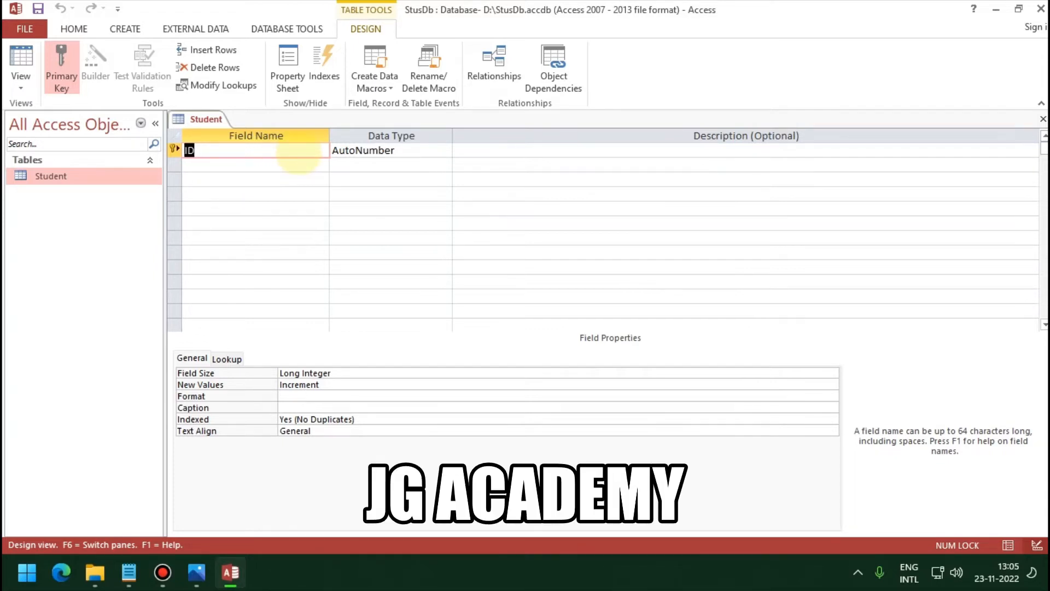
{"action": "type", "text": "Rno"}
{"action": "key", "text": "Tab"}
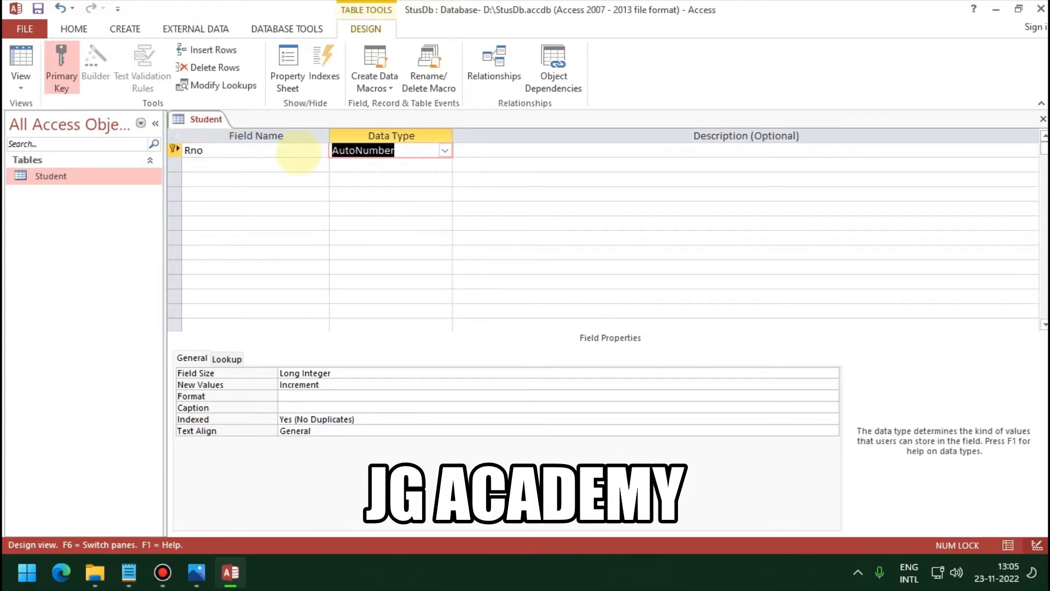
Step: Change the Rno field's data type from AutoNumber to Number
{"action": "type", "text": "p"}
{"action": "key", "text": "BackSpace"}
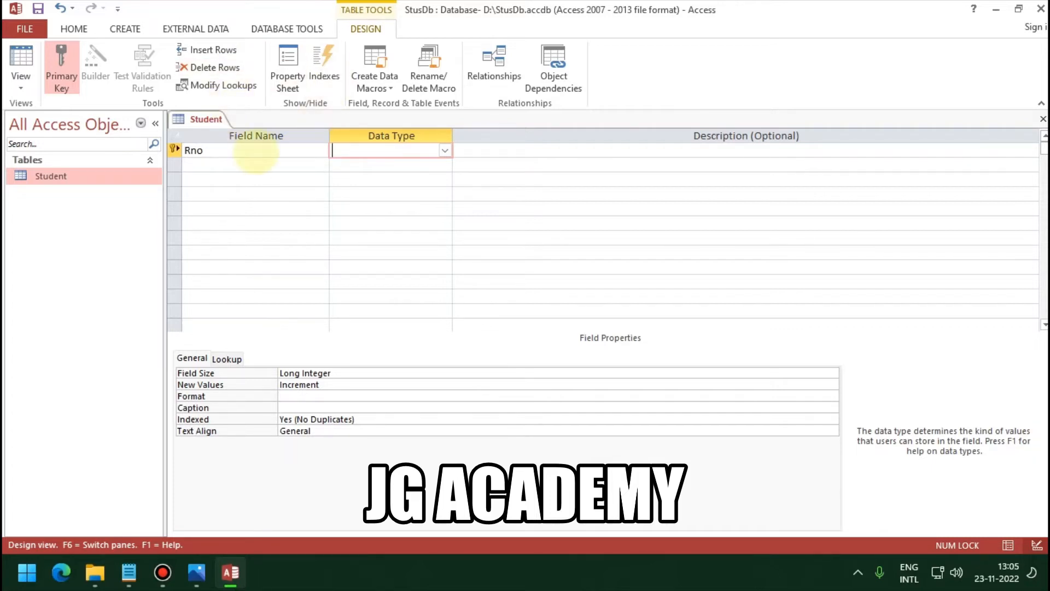
{"action": "left_click", "coordinate": [255, 150]}
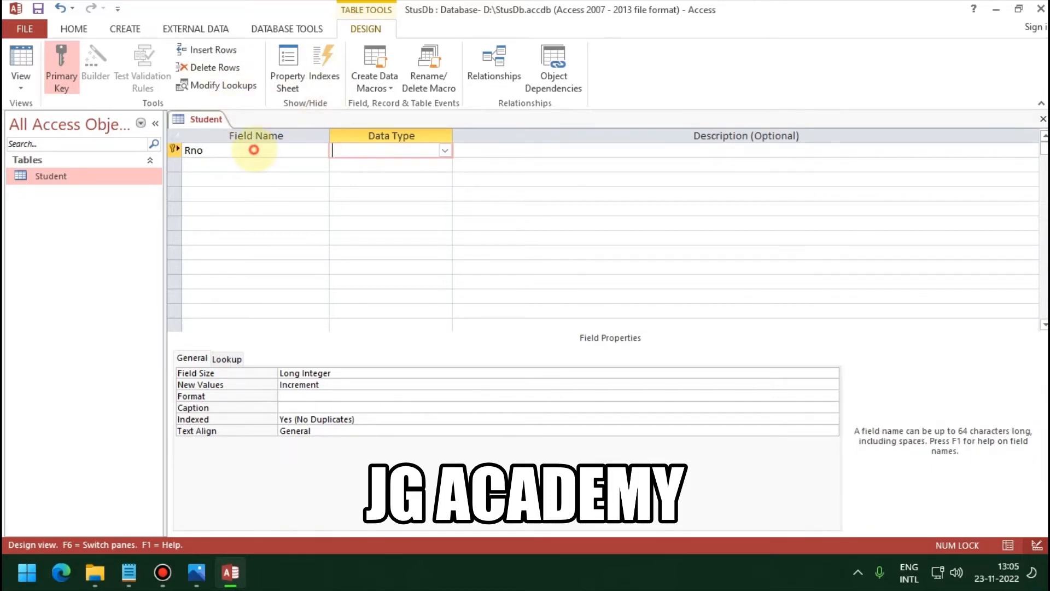
{"action": "left_click", "coordinate": [535, 330]}
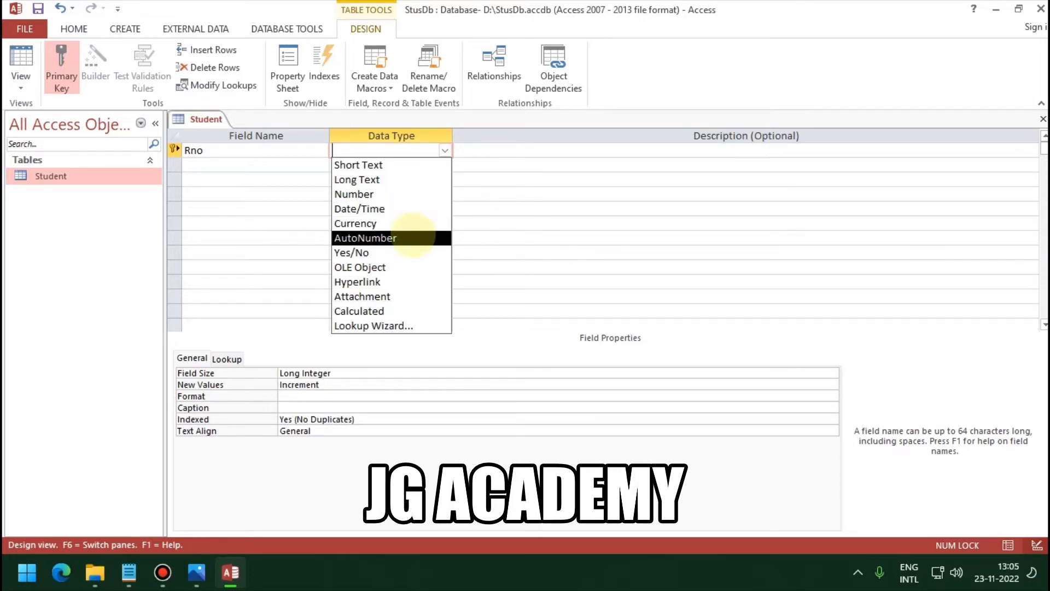
{"action": "left_click", "coordinate": [412, 237]}
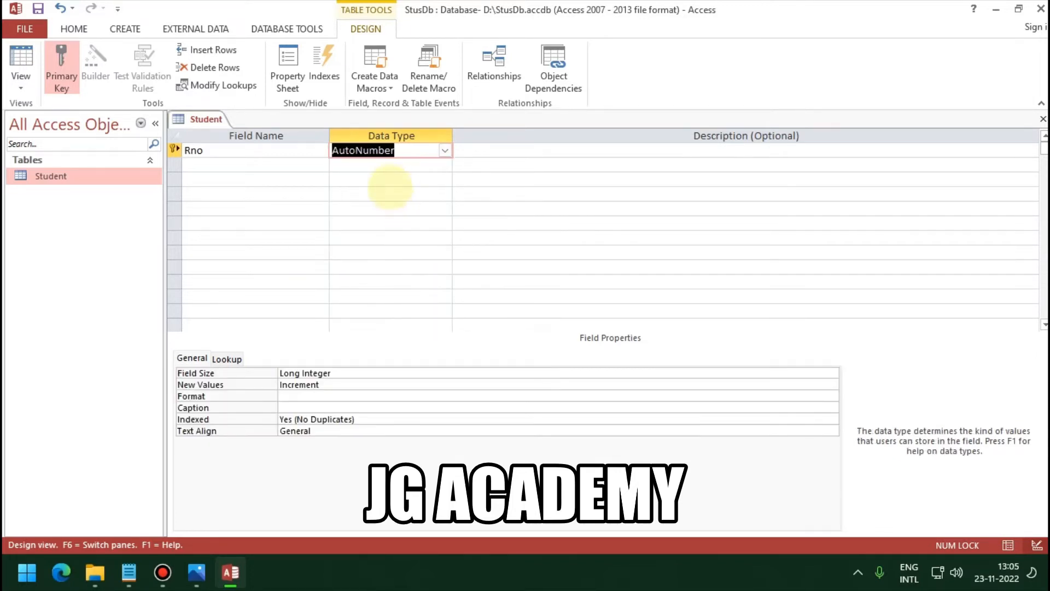
{"action": "left_click", "coordinate": [389, 168]}
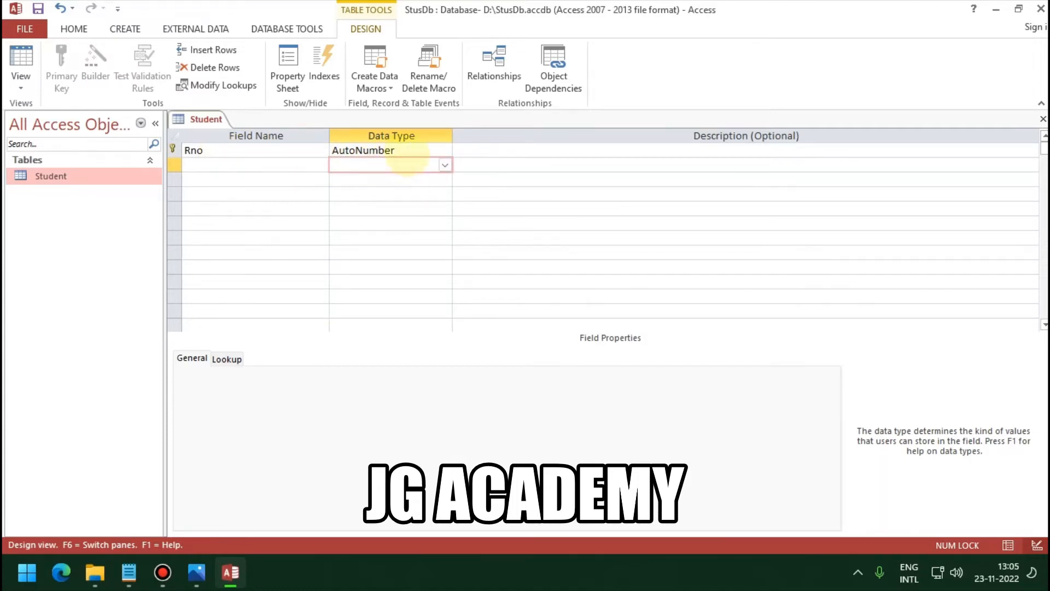
{"action": "left_click", "coordinate": [429, 153]}
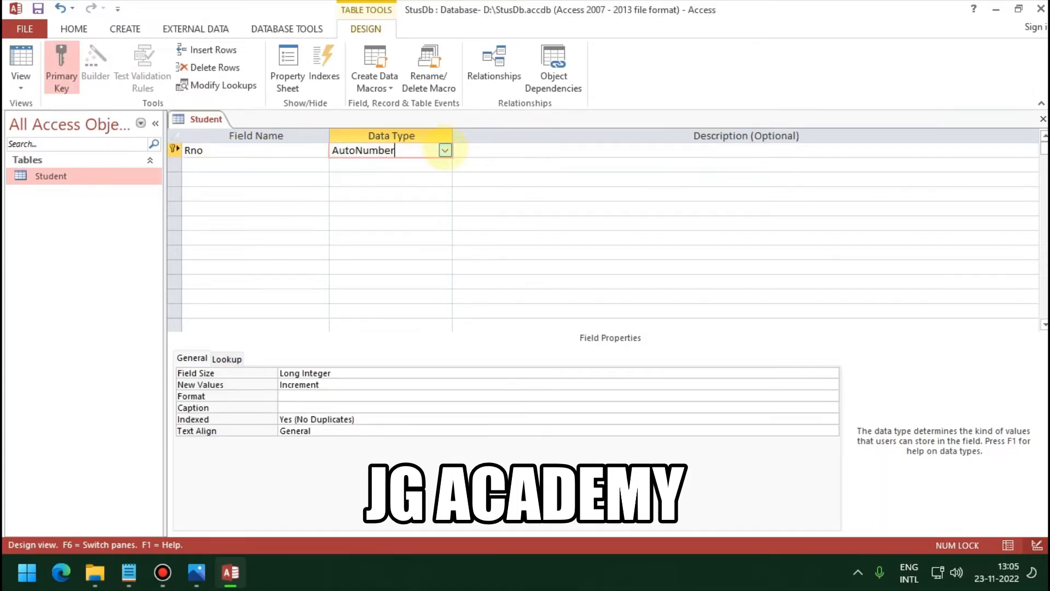
{"action": "left_click", "coordinate": [445, 150]}
{"action": "left_click", "coordinate": [414, 194]}
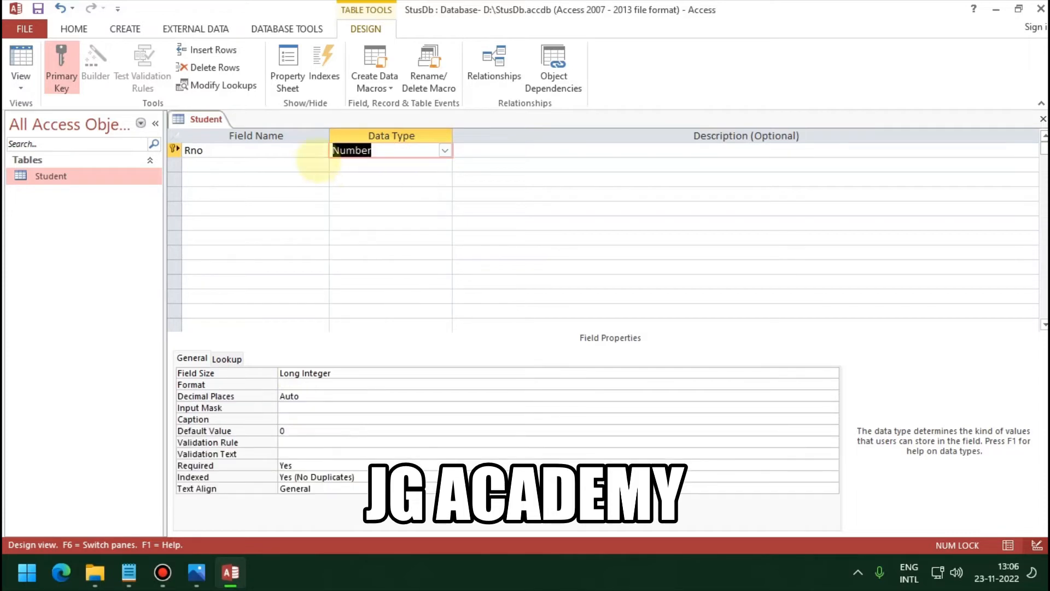
{"action": "left_click", "coordinate": [186, 164]}
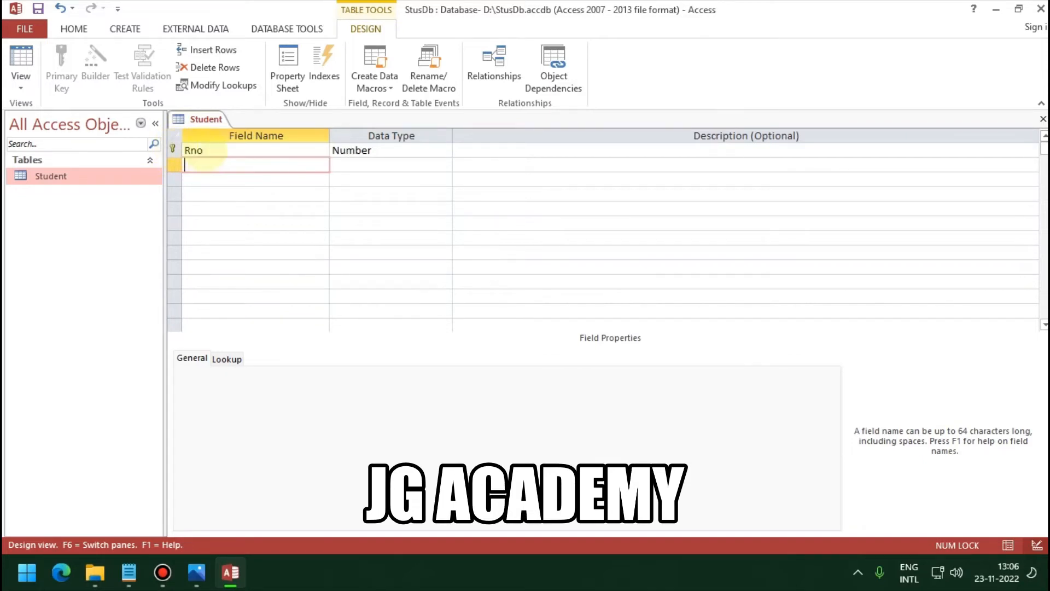
Step: Add StudName and Class fields below Rno, both as Short Text
{"action": "left_click", "coordinate": [205, 151]}
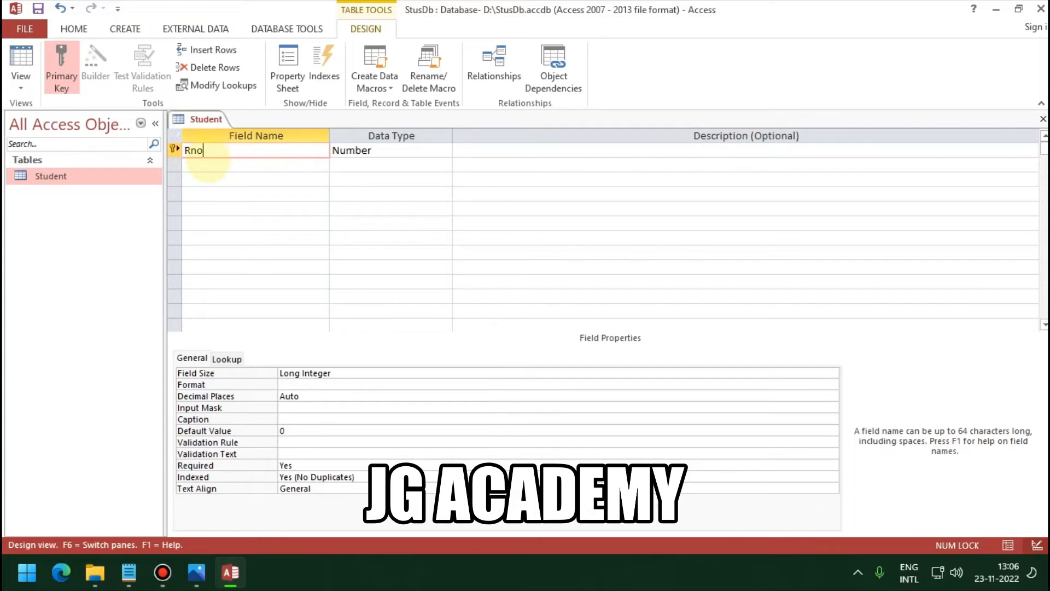
{"action": "left_click", "coordinate": [211, 164]}
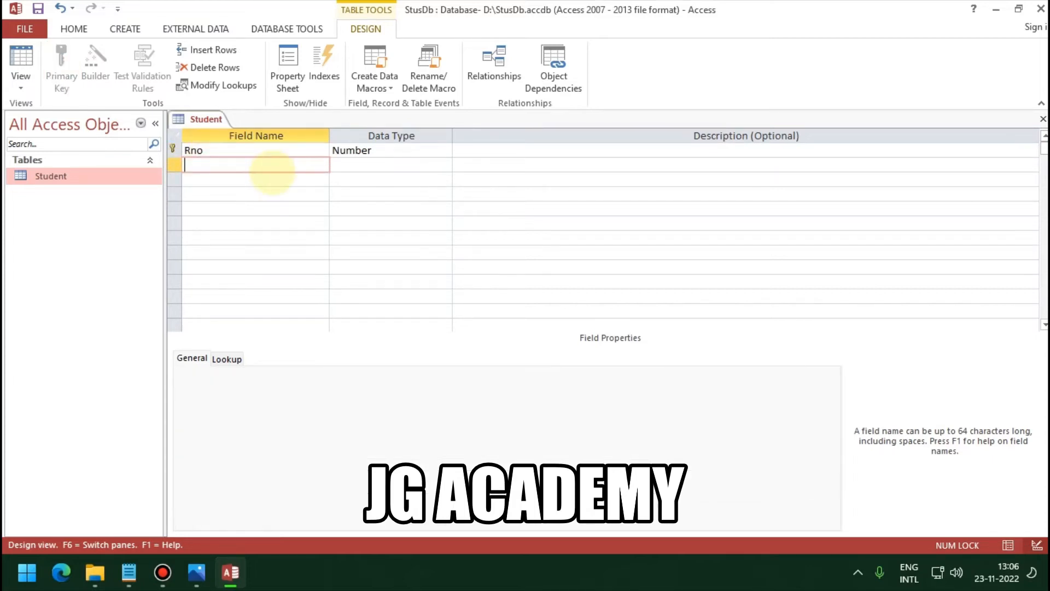
{"action": "type", "text": "StudName"}
{"action": "key", "text": "Tab"}
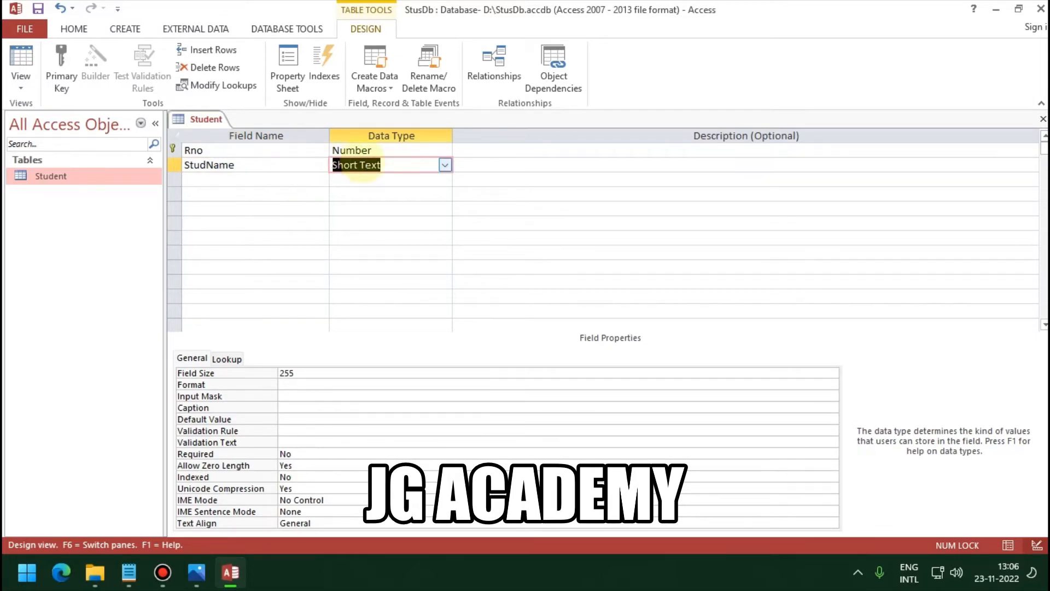
{"action": "left_click", "coordinate": [297, 179]}
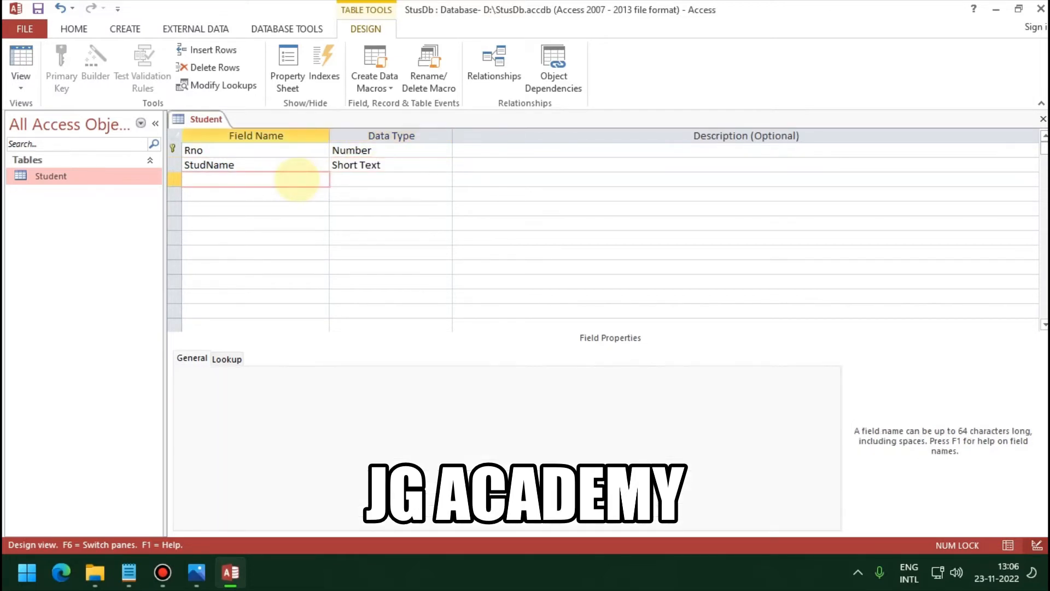
{"action": "type", "text": "Class"}
{"action": "key", "text": "Tab"}
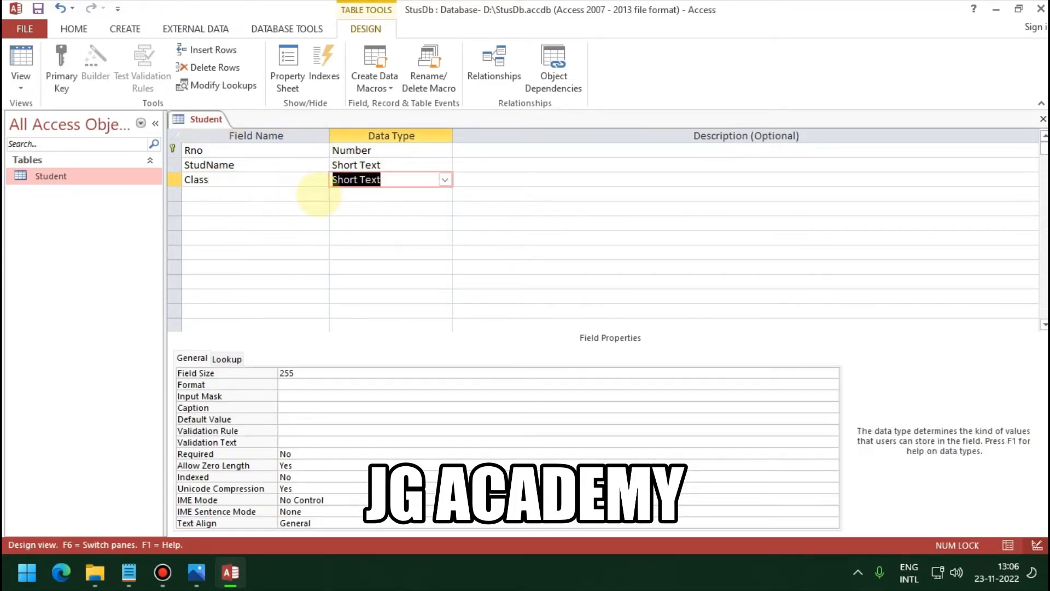
{"action": "left_click", "coordinate": [315, 194]}
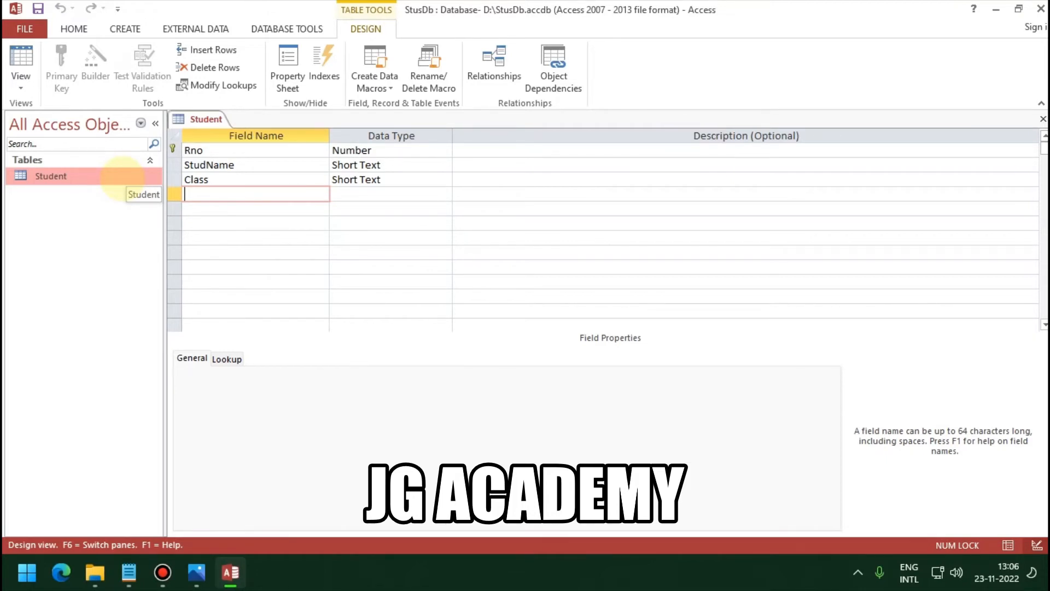
Step: Open the Student datasheet and enter record Rno 1 with a student name and class FYBBA
{"action": "double_click", "coordinate": [122, 176]}
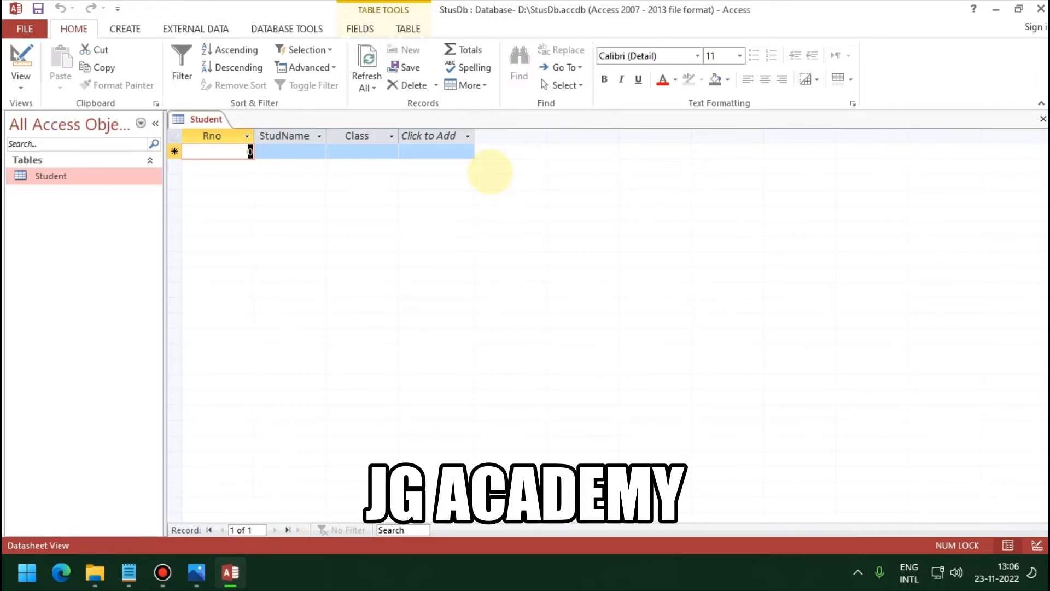
{"action": "type", "text": "1"}
{"action": "key", "text": "Tab"}
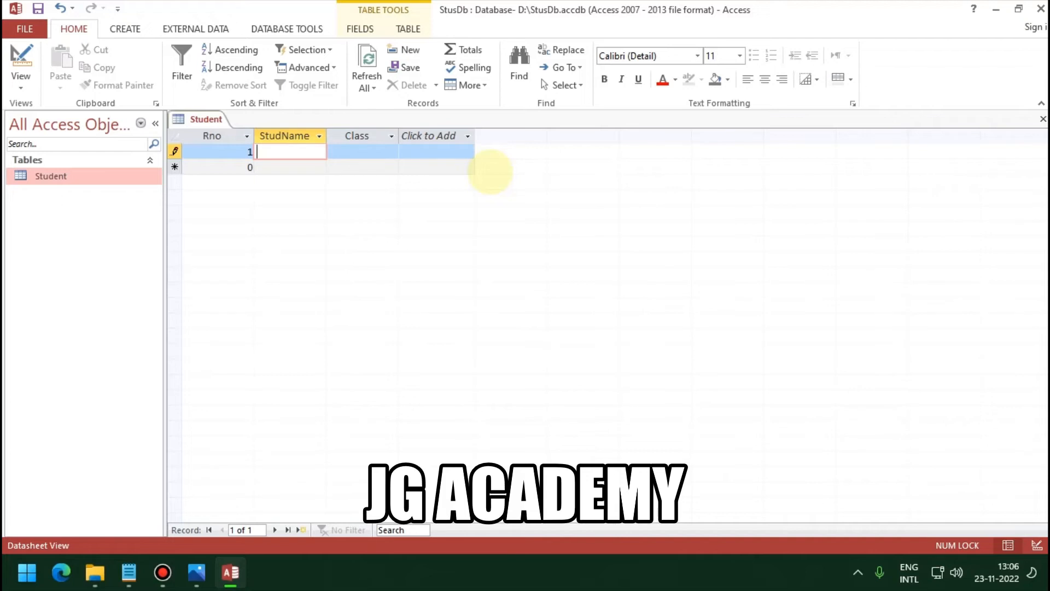
{"action": "key", "text": "Caps_Lock"}
{"action": "type", "text": "JAY"}
{"action": "key", "text": "Tab"}
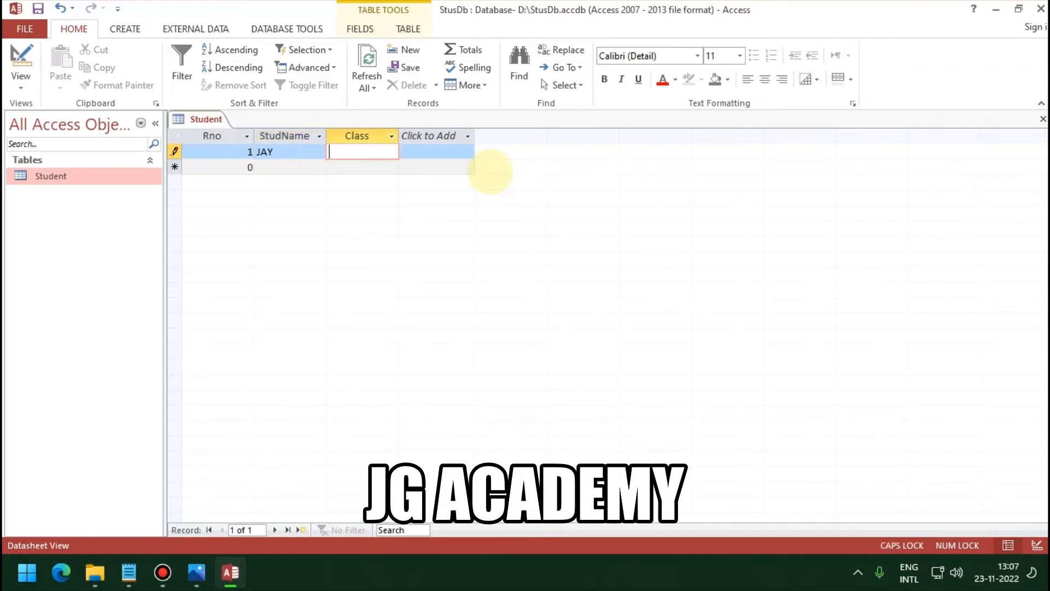
{"action": "type", "text": "FYBBA"}
{"action": "key", "text": "Tab"}
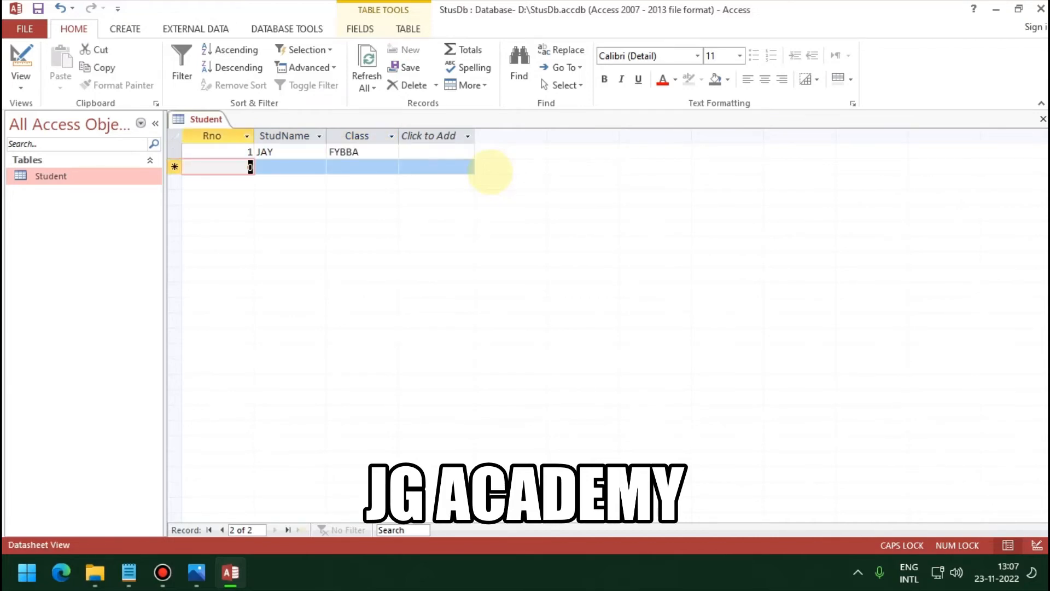
Step: Enter record Rno 2 with a student name and class FYBBA
{"action": "type", "text": "2"}
{"action": "key", "text": "Tab"}
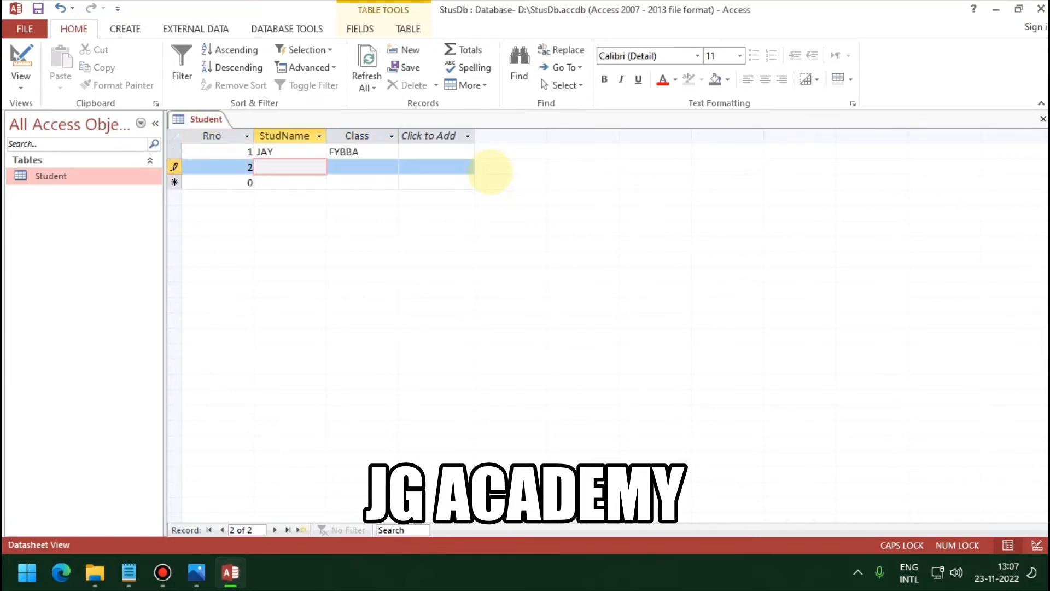
{"action": "type", "text": "PARI"}
{"action": "key", "text": "Tab"}
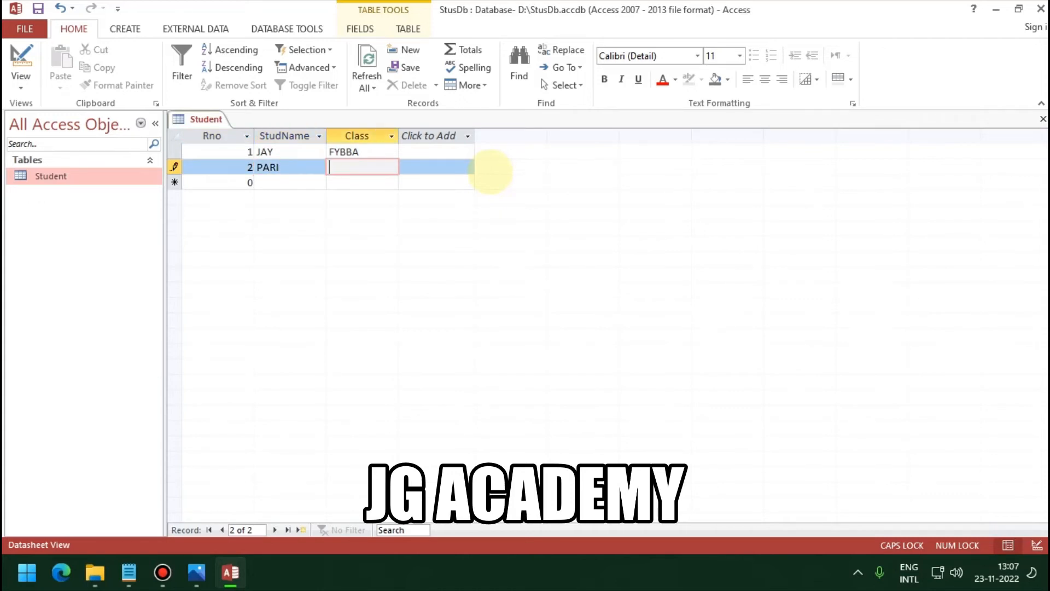
{"action": "type", "text": "FYBBA"}
{"action": "key", "text": "Tab"}
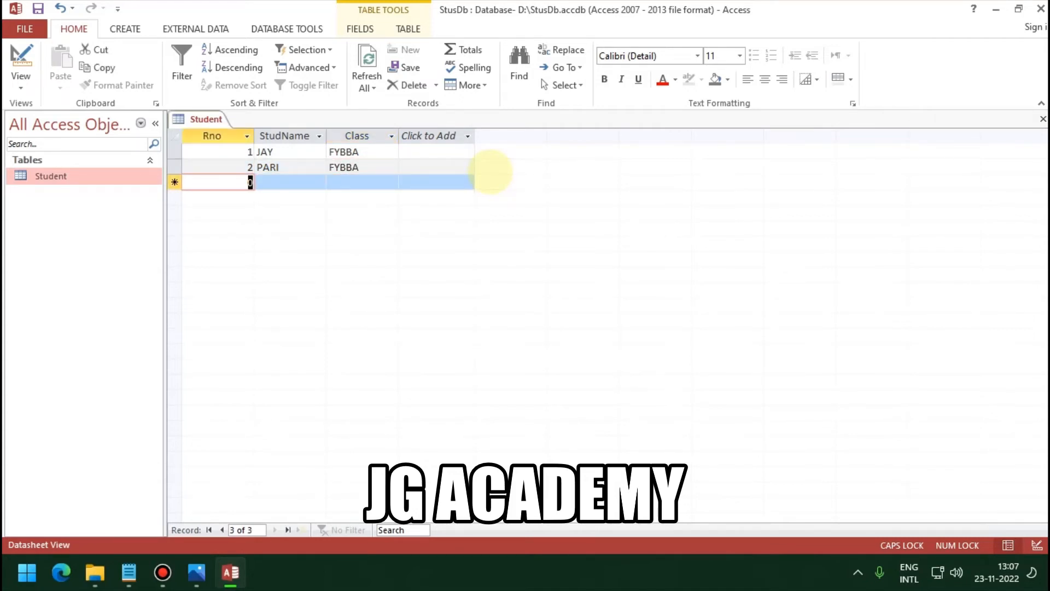
Step: Enter a third record reusing Rno 2 with class SYBBA, triggering a duplicate-key error
{"action": "type", "text": "2"}
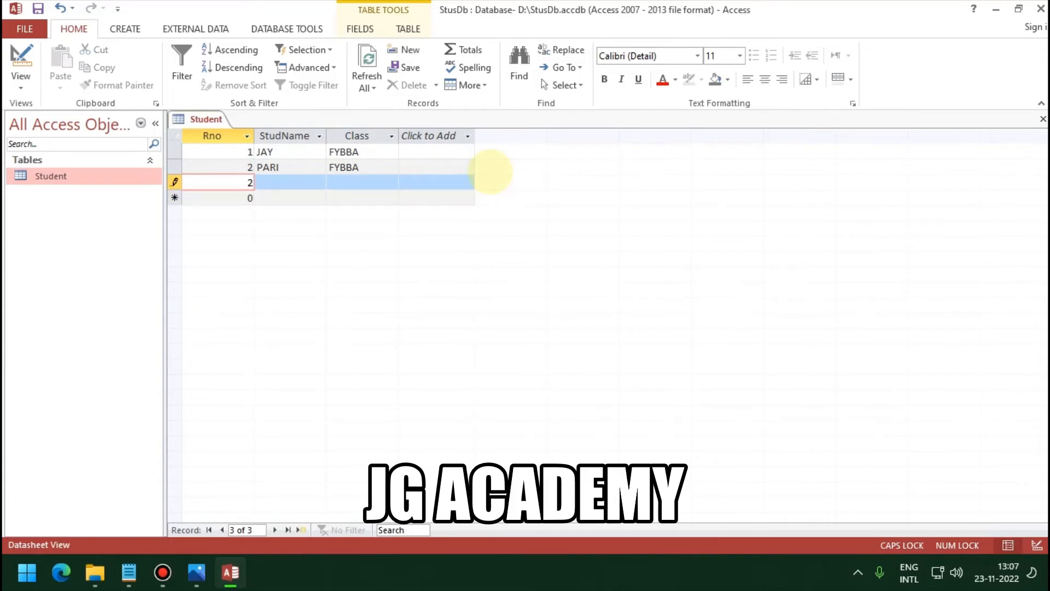
{"action": "key", "text": "Tab"}
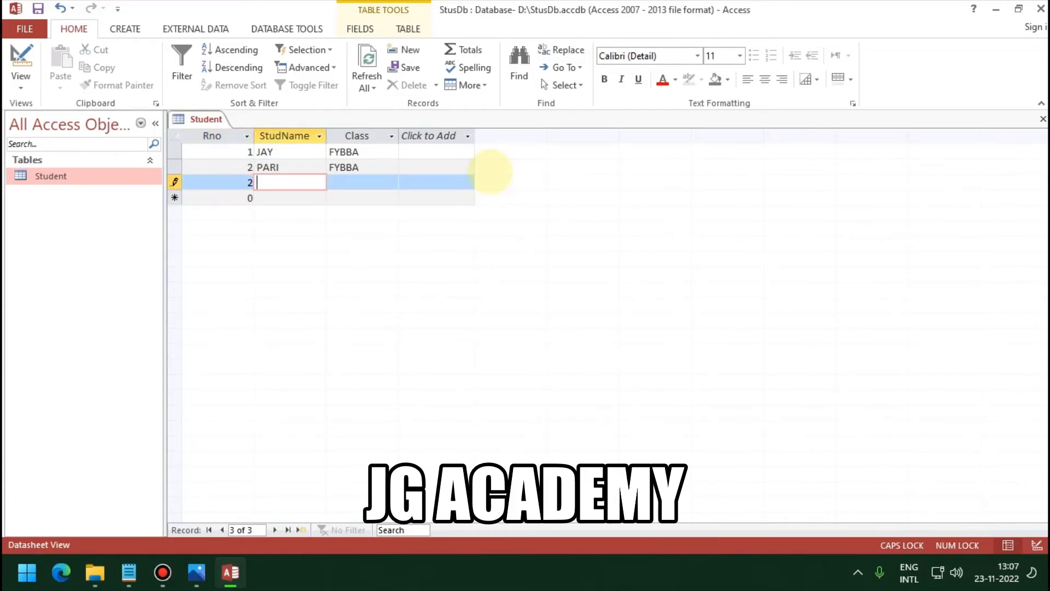
{"action": "type", "text": "SAY"}
{"action": "key", "text": "Tab"}
{"action": "type", "text": "SYBBA"}
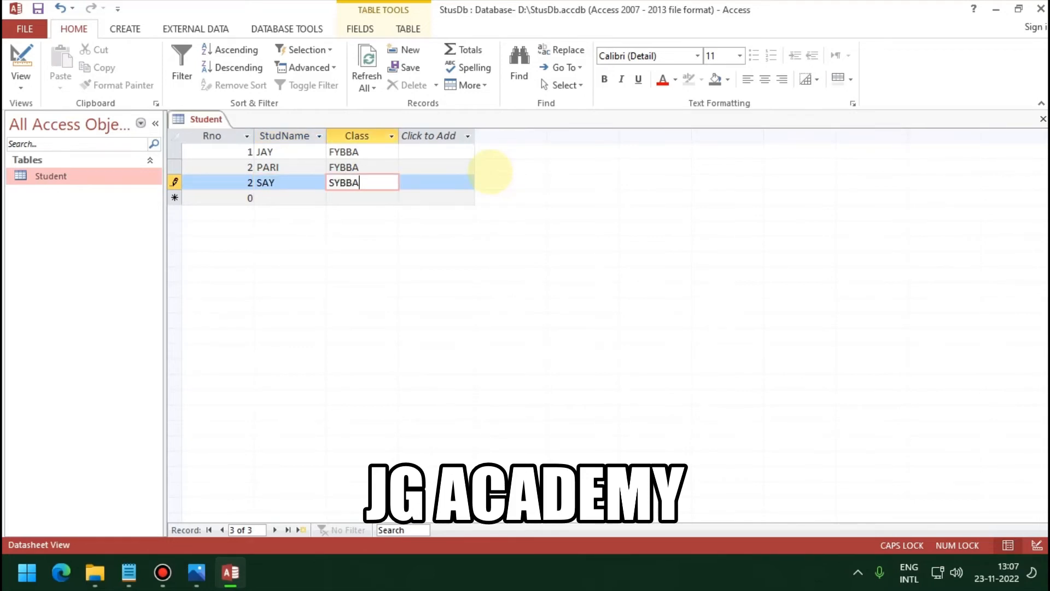
{"action": "key", "text": "Return"}
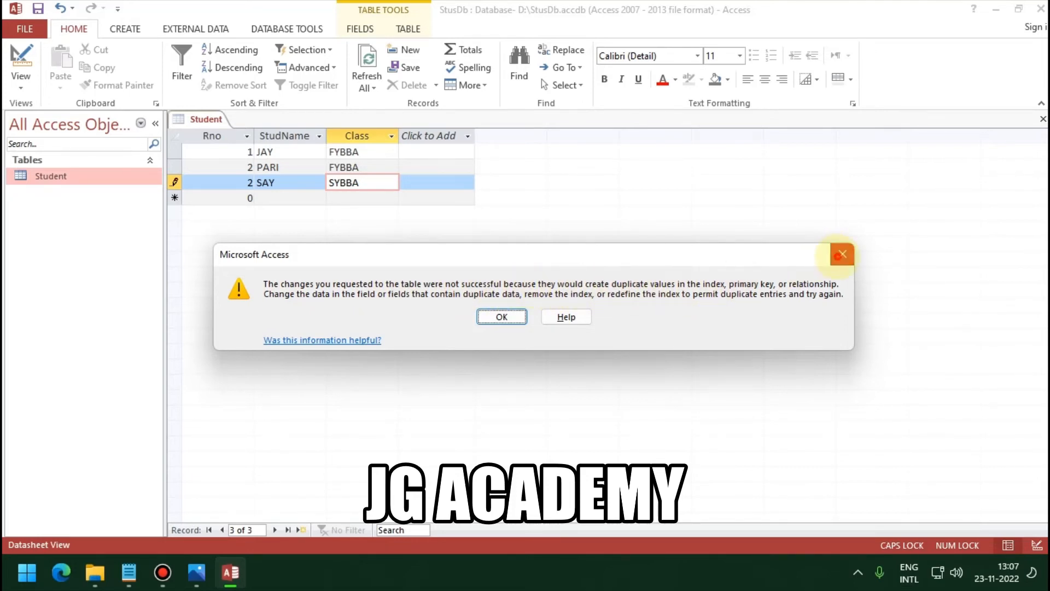
Step: Dismiss the duplicate-key error and change the third record's Rno from 2 to 3
{"action": "left_click", "coordinate": [842, 254]}
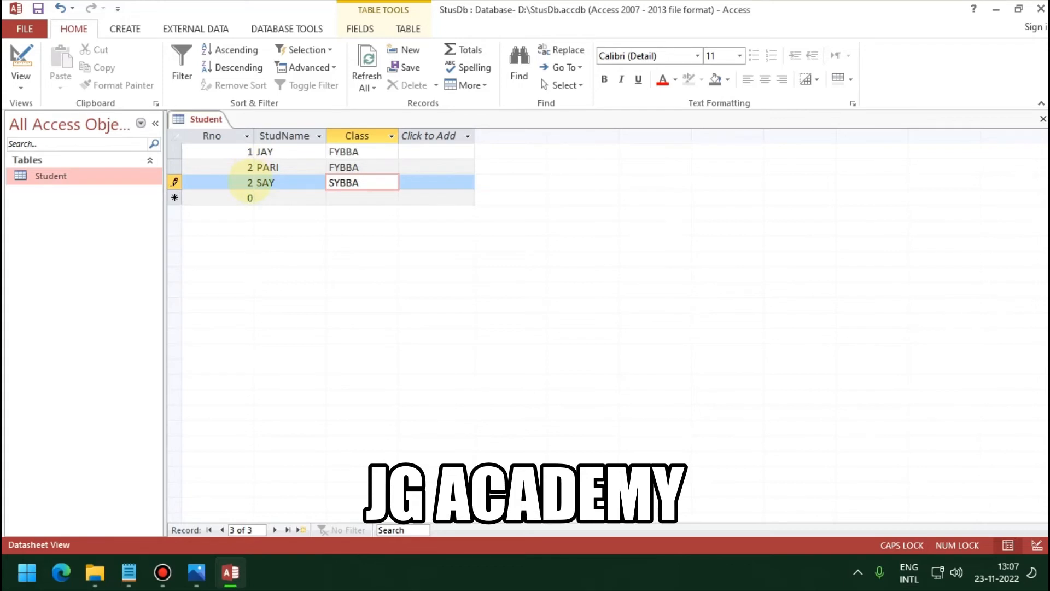
{"action": "left_click", "coordinate": [241, 183]}
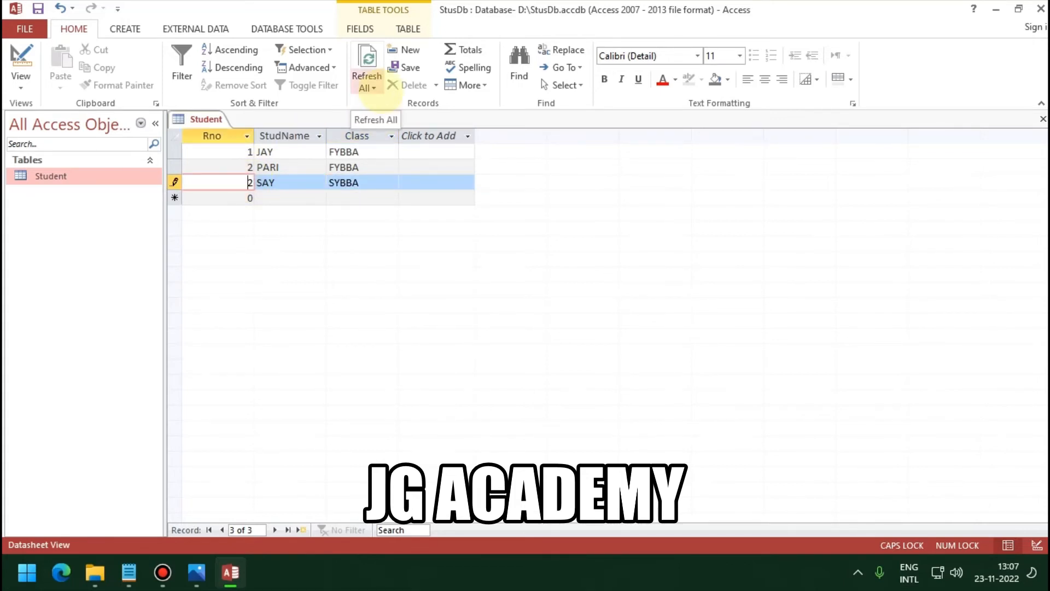
{"action": "key", "text": "BackSpace"}
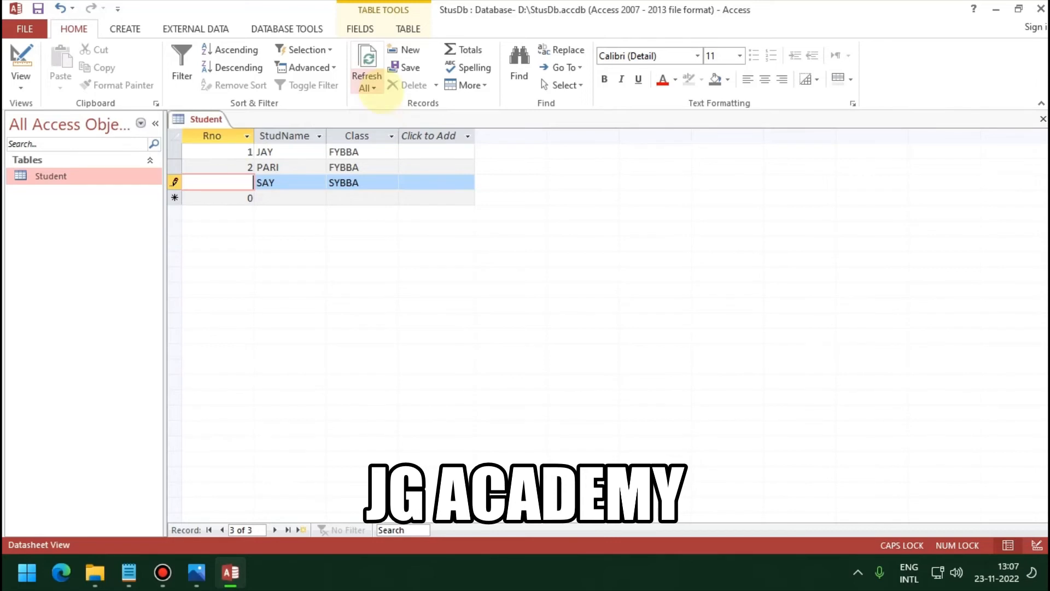
{"action": "type", "text": "3"}
{"action": "key", "text": "Tab"}
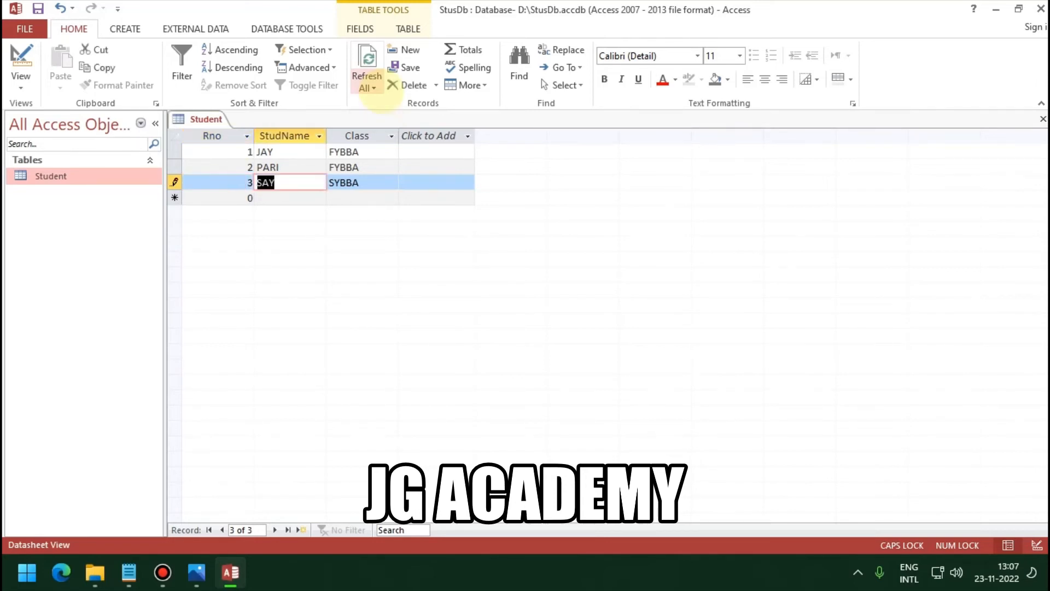
{"action": "key", "text": "Tab"}
{"action": "key", "text": "Tab"}
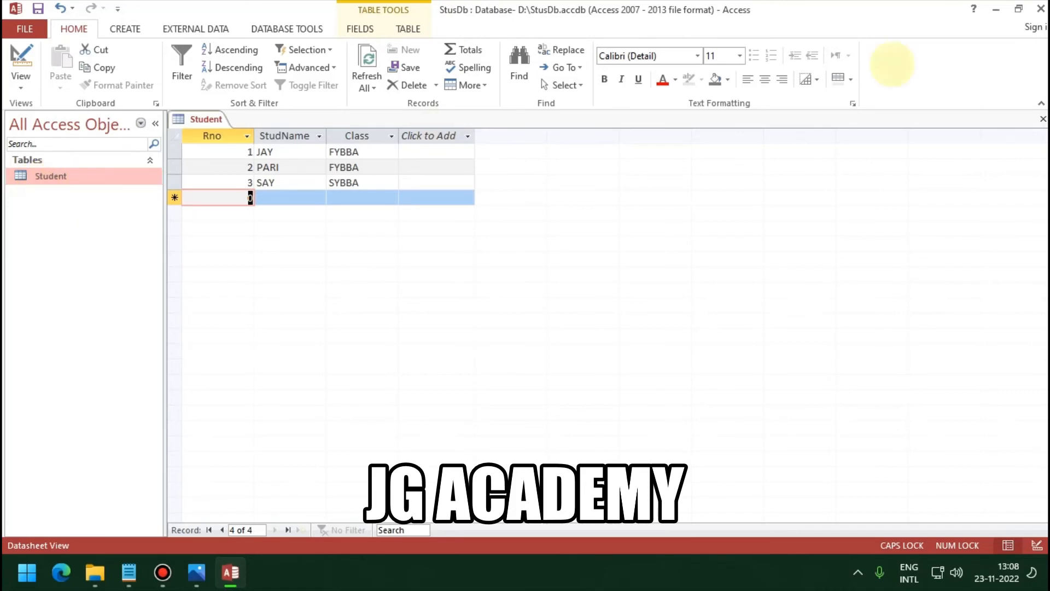
Step: Close the Student table and create a new blank table
{"action": "left_click", "coordinate": [1042, 119]}
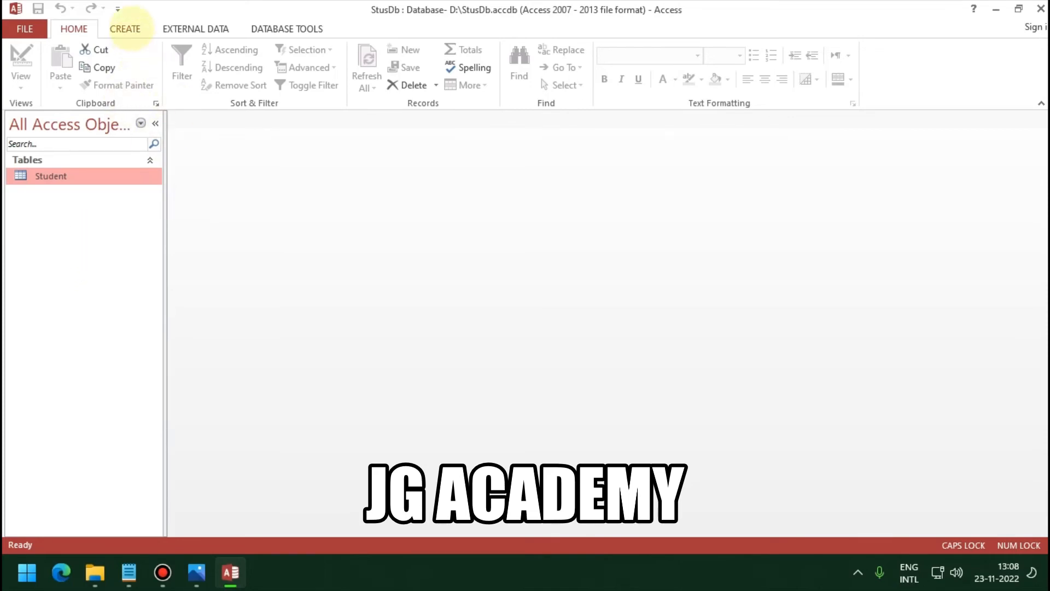
{"action": "left_click", "coordinate": [125, 29]}
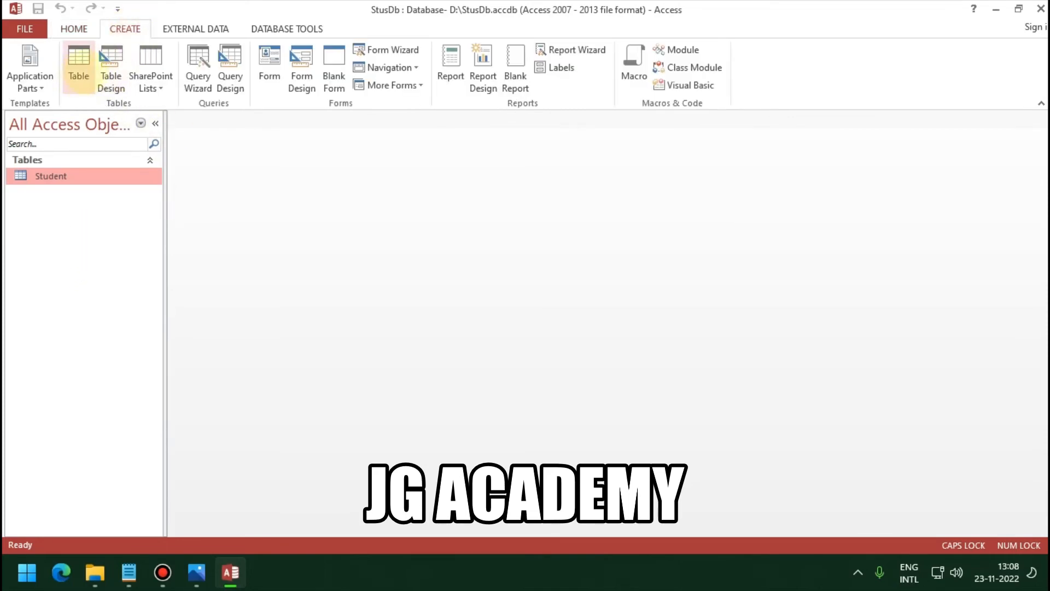
{"action": "left_click", "coordinate": [81, 74]}
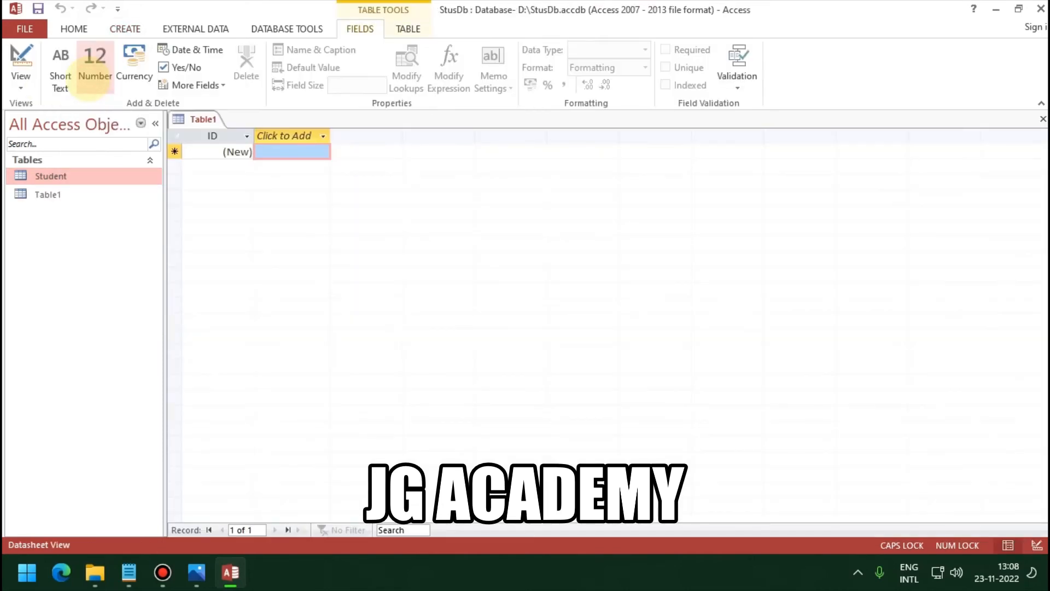
Step: Open Table1 in Design View and enter RESULT as its table name
{"action": "left_click", "coordinate": [48, 195]}
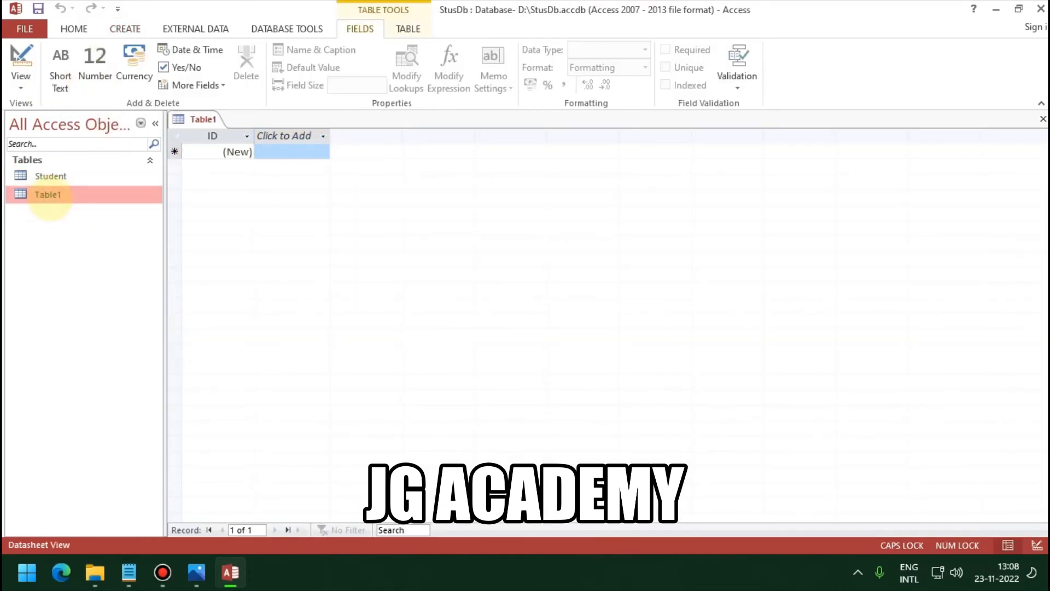
{"action": "right_click", "coordinate": [48, 196]}
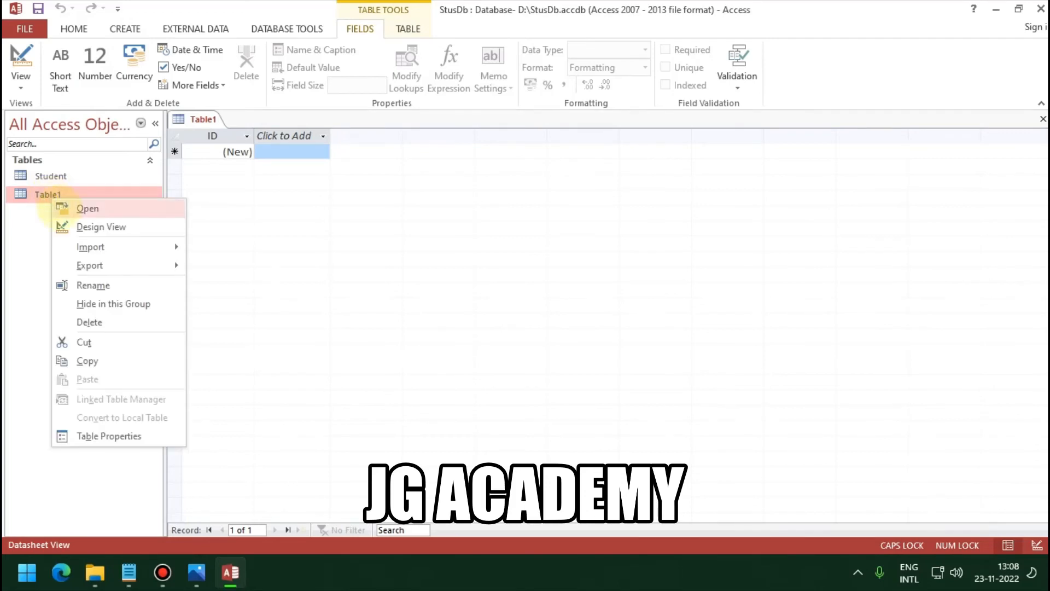
{"action": "left_click", "coordinate": [84, 225]}
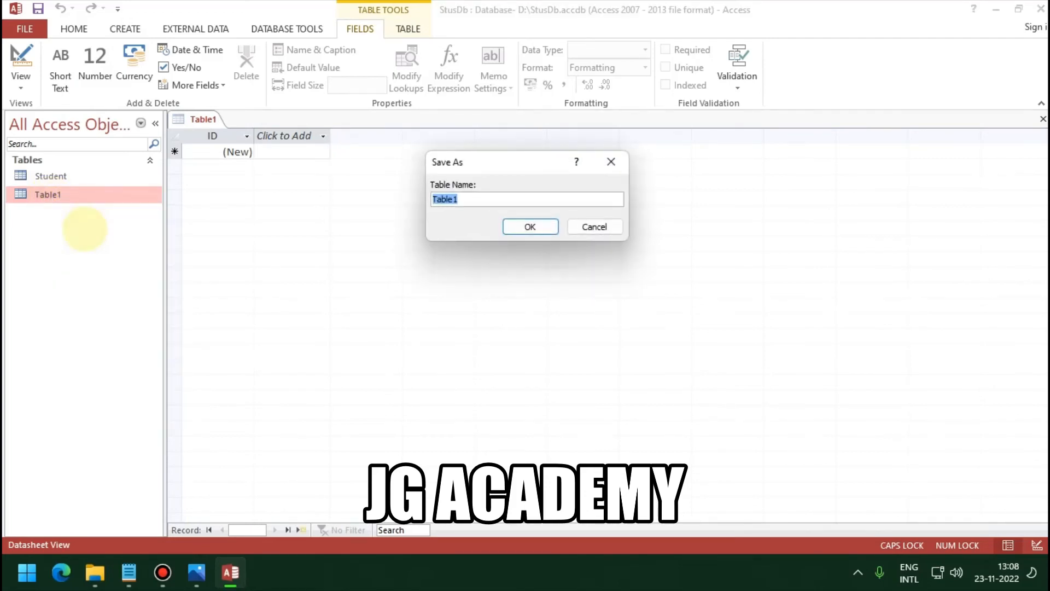
{"action": "type", "text": "s"}
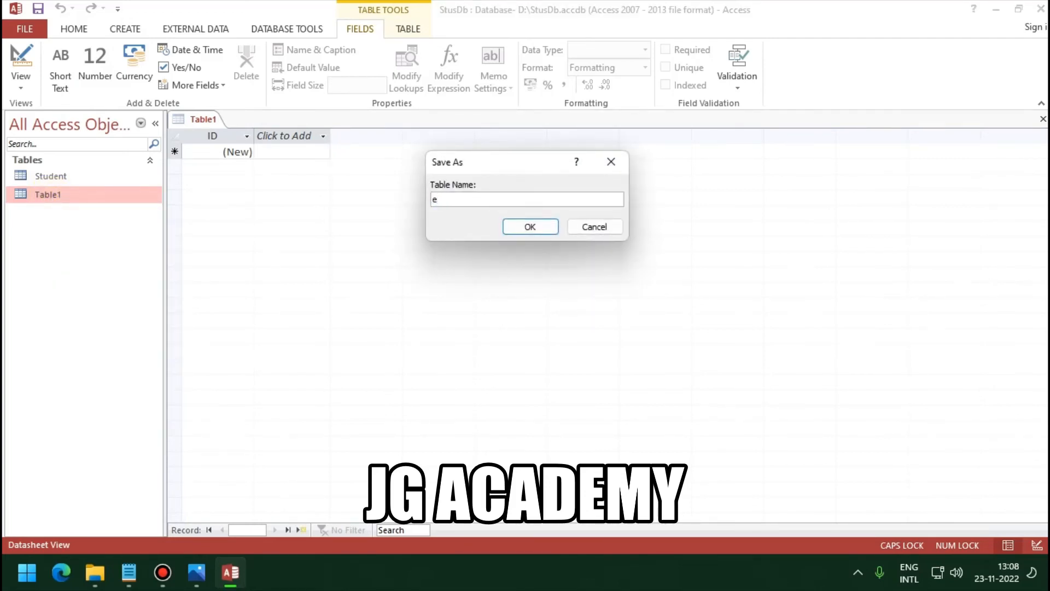
{"action": "key", "text": "BackSpace"}
{"action": "type", "text": "RESULT"}
Step: Save the table as RESULT and rename its first field to RNO with Number type
{"action": "left_click", "coordinate": [530, 226]}
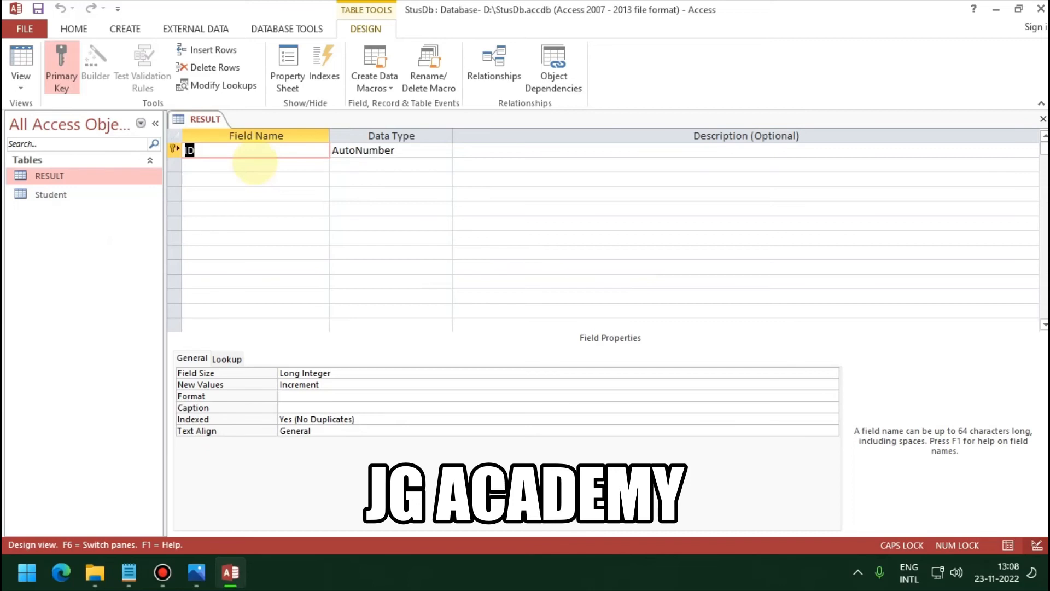
{"action": "type", "text": "RNO"}
{"action": "key", "text": "Tab"}
{"action": "type", "text": "n"}
{"action": "key", "text": "Tab"}
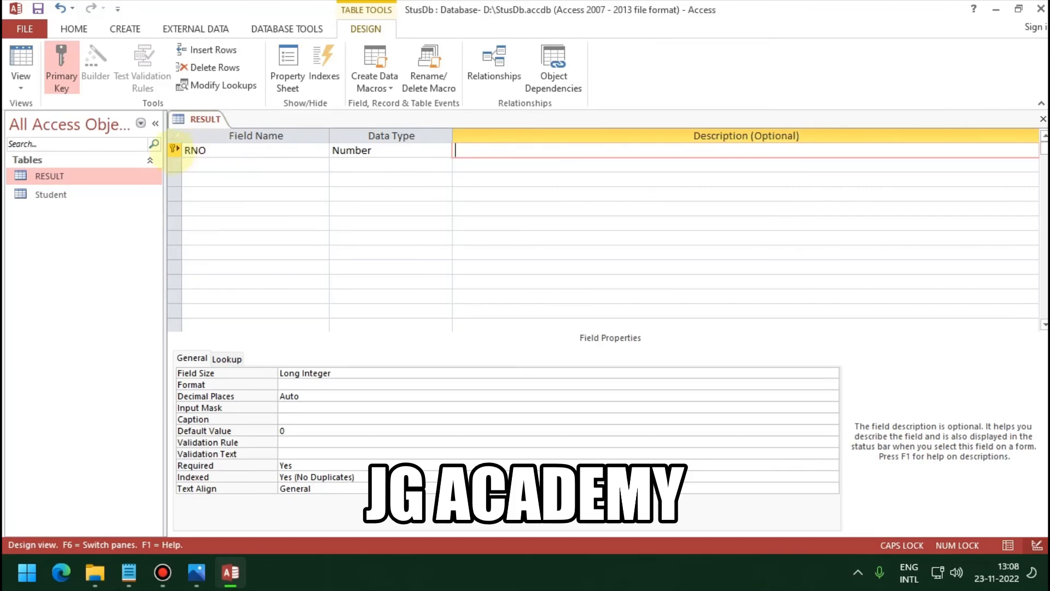
Step: Make RNO the RESULT table's primary key
{"action": "left_click", "coordinate": [174, 148]}
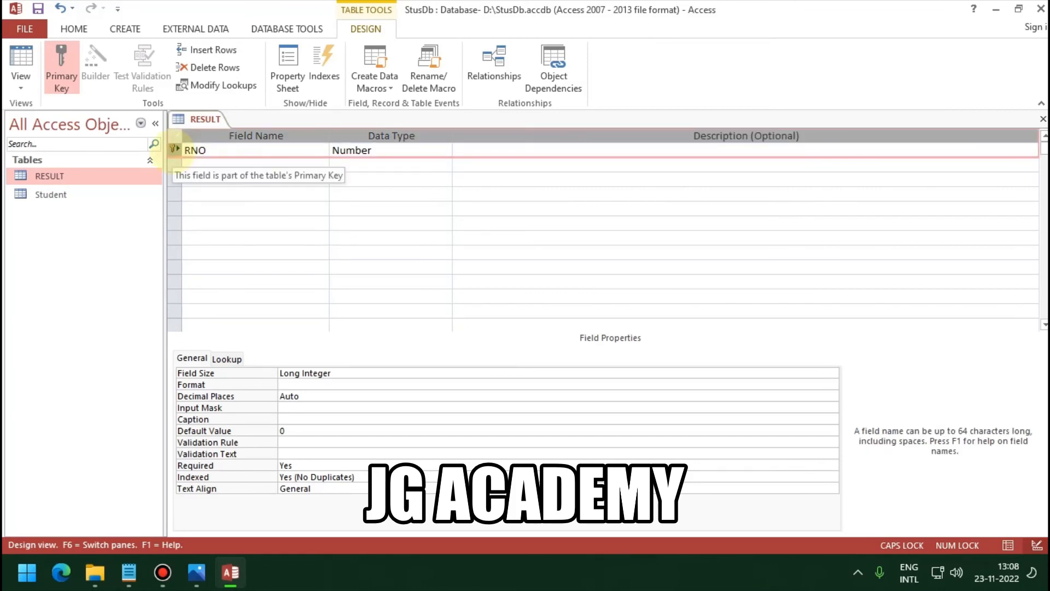
{"action": "right_click", "coordinate": [174, 149]}
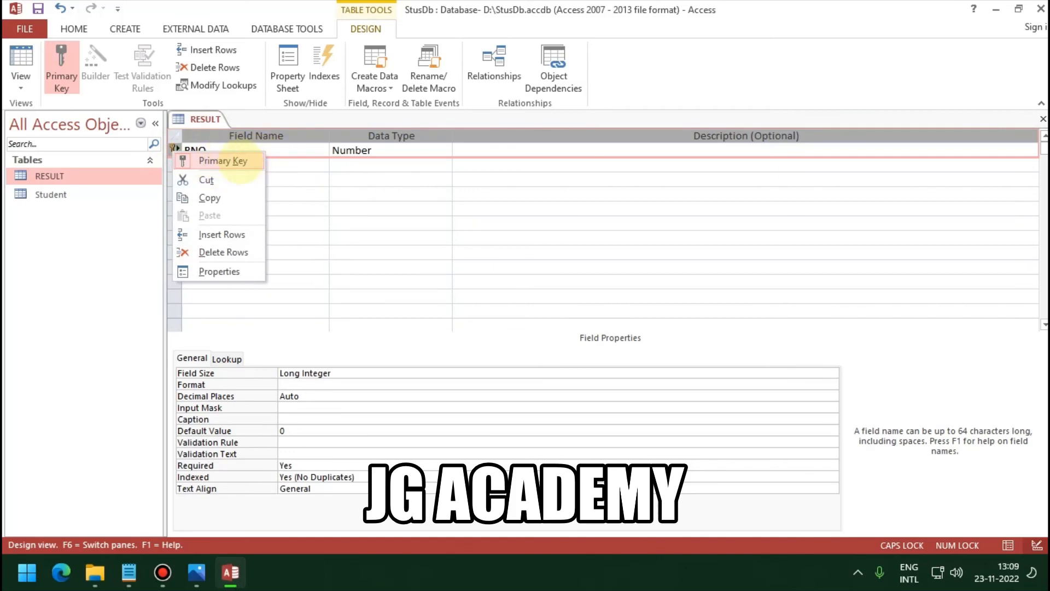
{"action": "left_click", "coordinate": [241, 160]}
{"action": "left_click", "coordinate": [234, 165]}
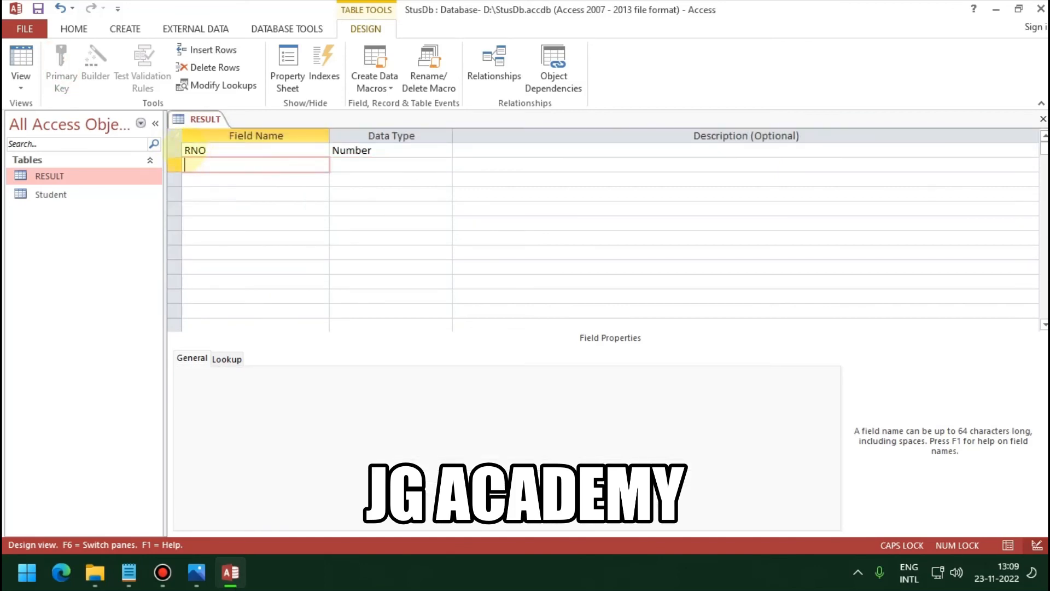
{"action": "left_click", "coordinate": [175, 150]}
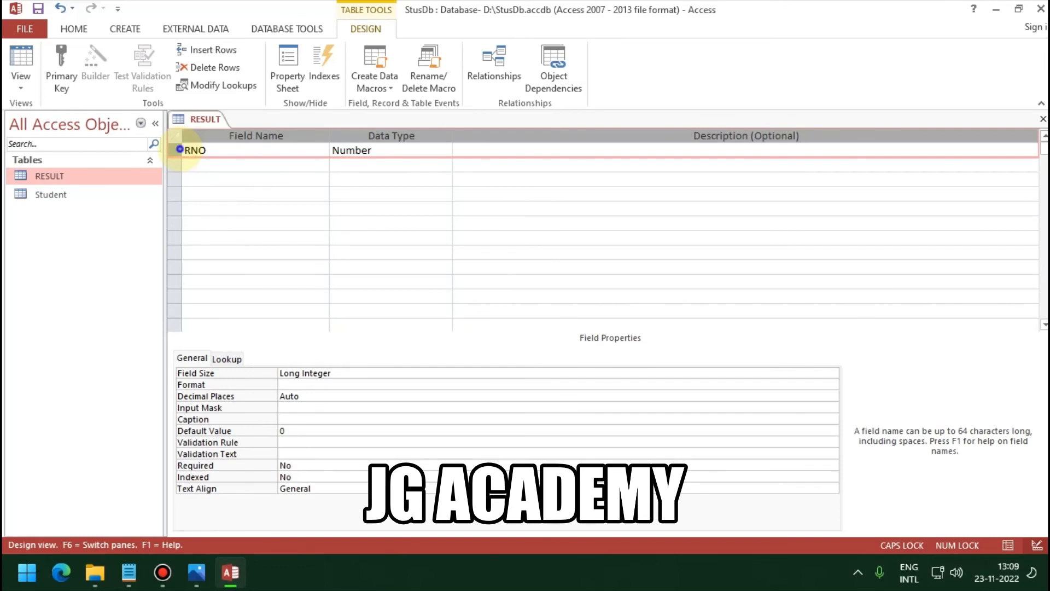
{"action": "right_click", "coordinate": [176, 151]}
{"action": "left_click", "coordinate": [192, 159]}
{"action": "left_click", "coordinate": [218, 165]}
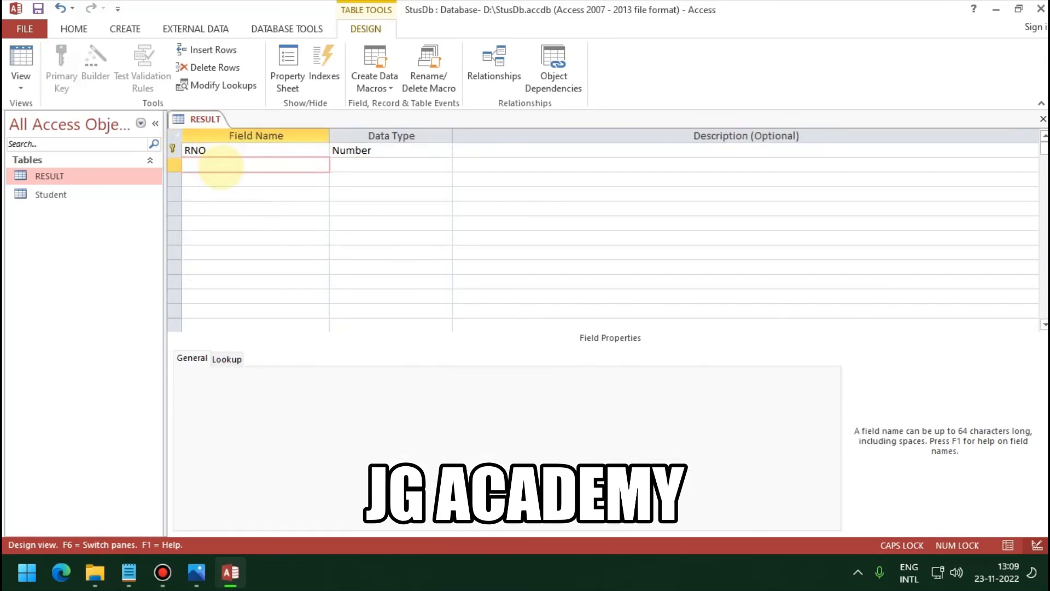
Step: Add a MARKS 1 field of type Number below RNO
{"action": "type", "text": "MARKS"}
{"action": "key", "text": "Tab"}
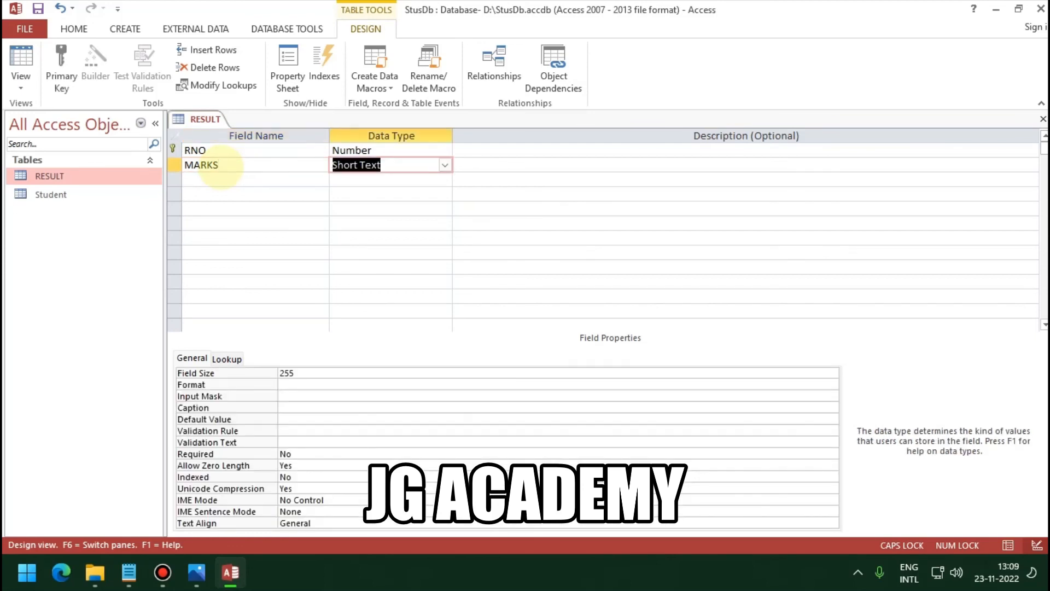
{"action": "type", "text": "n"}
{"action": "key", "text": "Tab"}
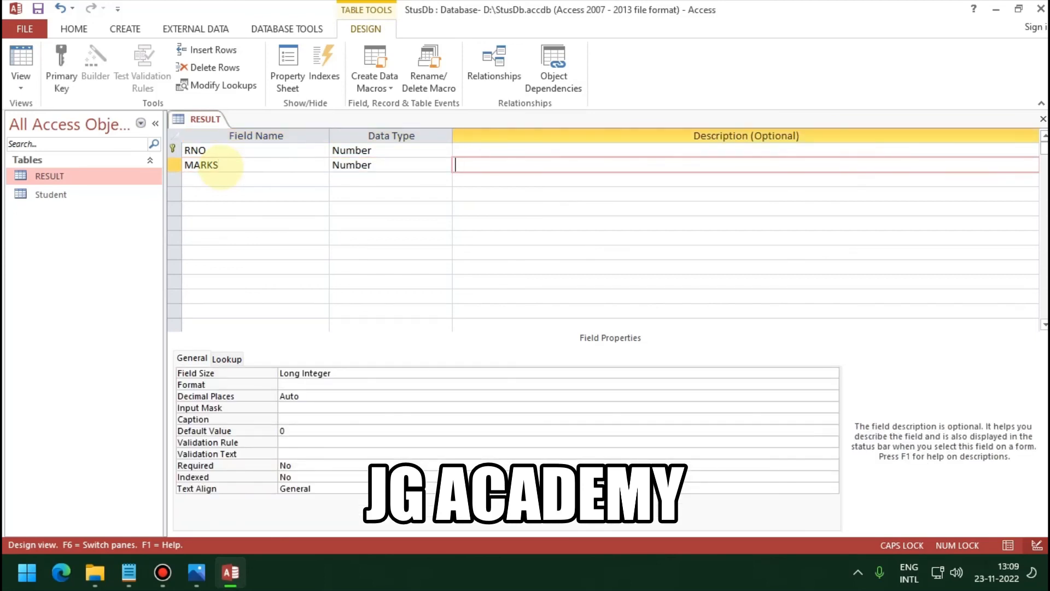
{"action": "left_click", "coordinate": [220, 165]}
{"action": "type", "text": "1"}
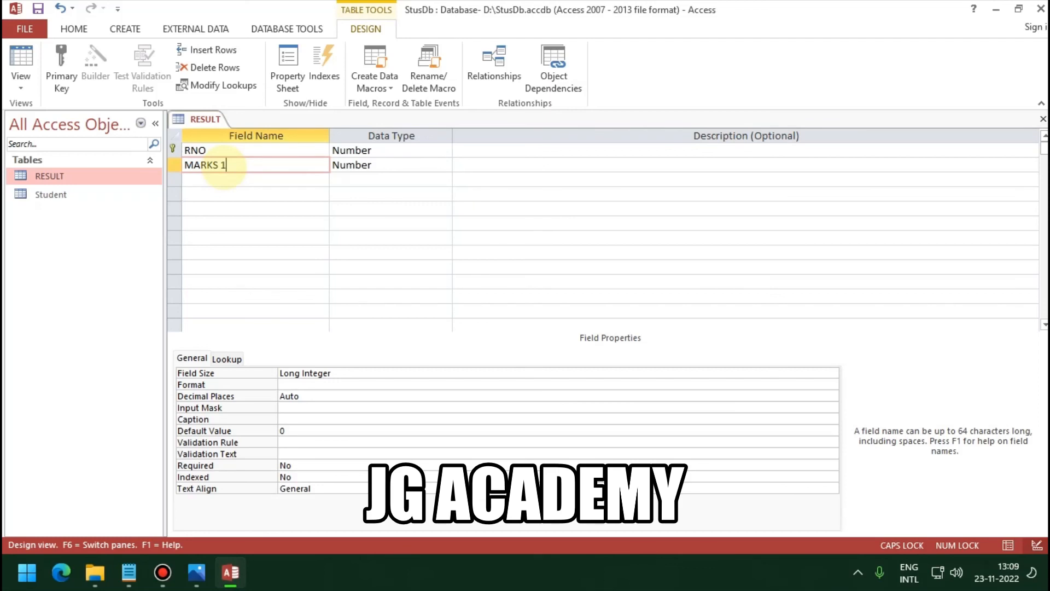
{"action": "key", "text": "Tab"}
{"action": "key", "text": "Tab"}
Step: Add a MARKS 2 field with the Number data type
{"action": "key", "text": "Tab"}
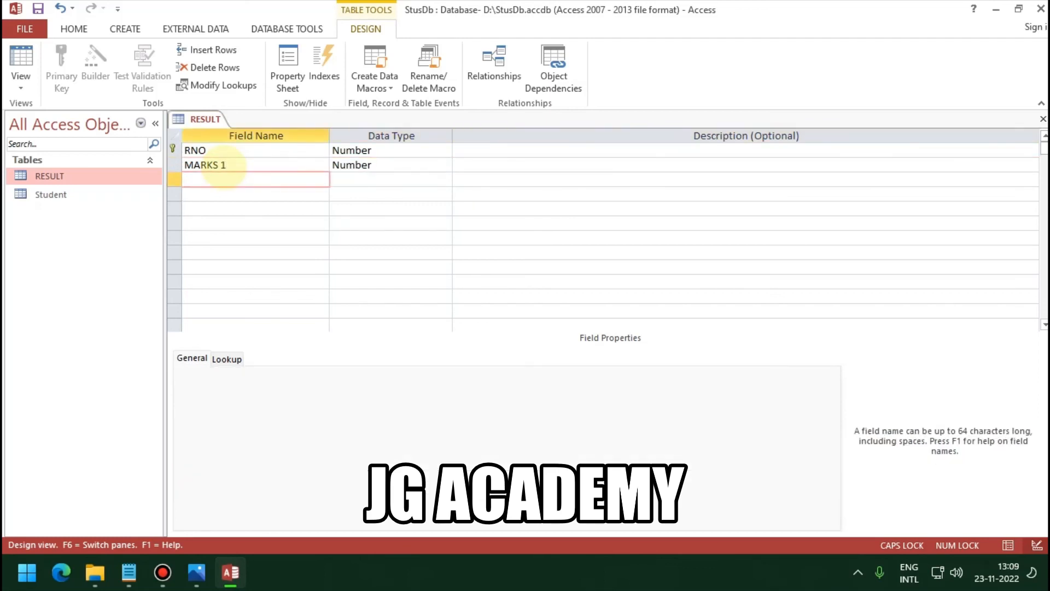
{"action": "type", "text": "MARKS 2"}
{"action": "key", "text": "Tab"}
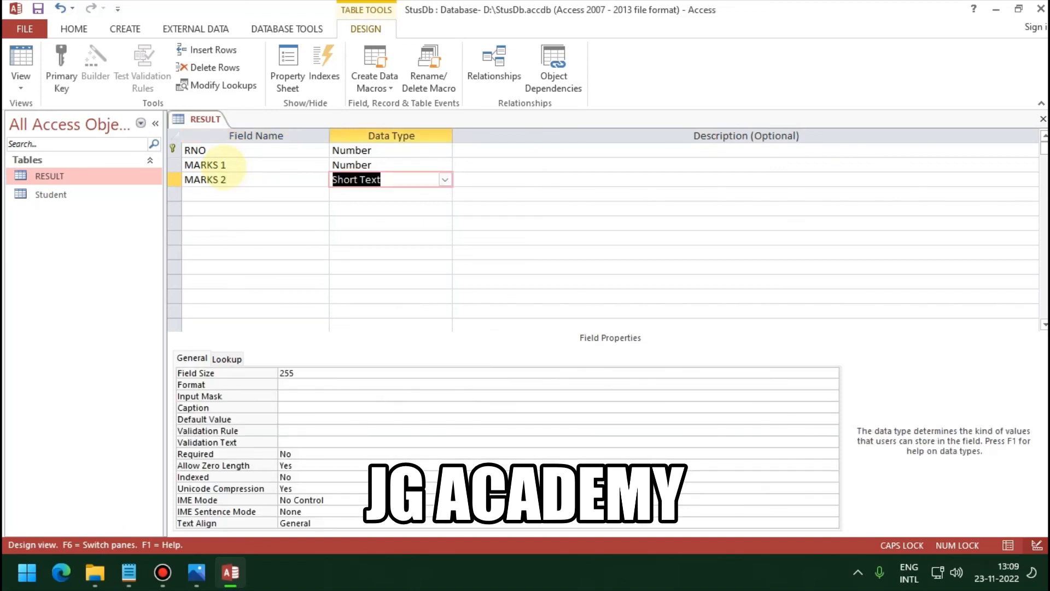
{"action": "type", "text": "Number"}
{"action": "key", "text": "Tab"}
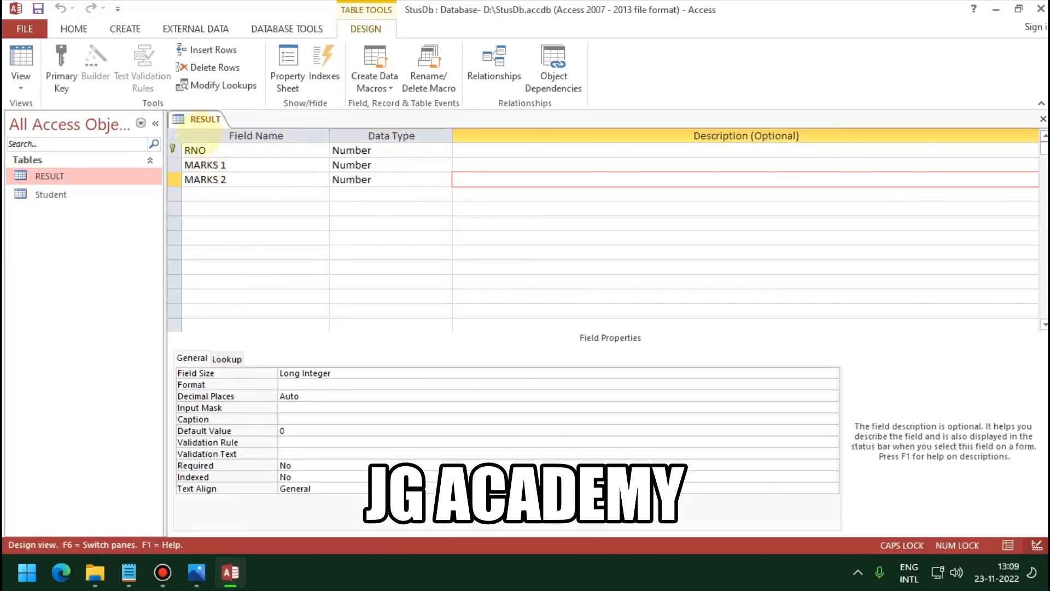
Step: Close the RESULT table's design and select the Student table in the navigation pane
{"action": "right_click", "coordinate": [204, 121]}
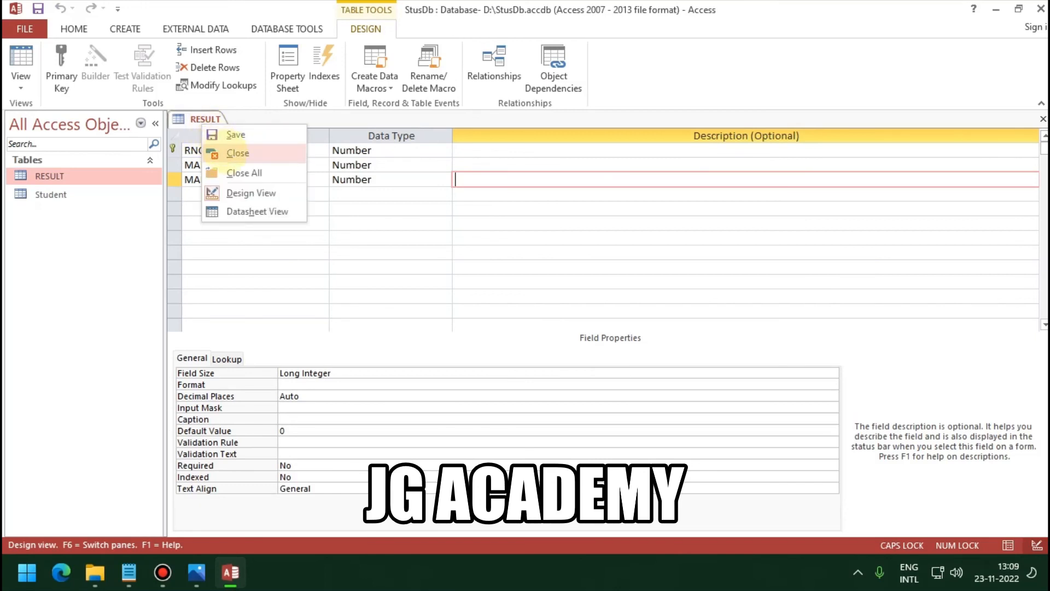
{"action": "left_click", "coordinate": [207, 119]}
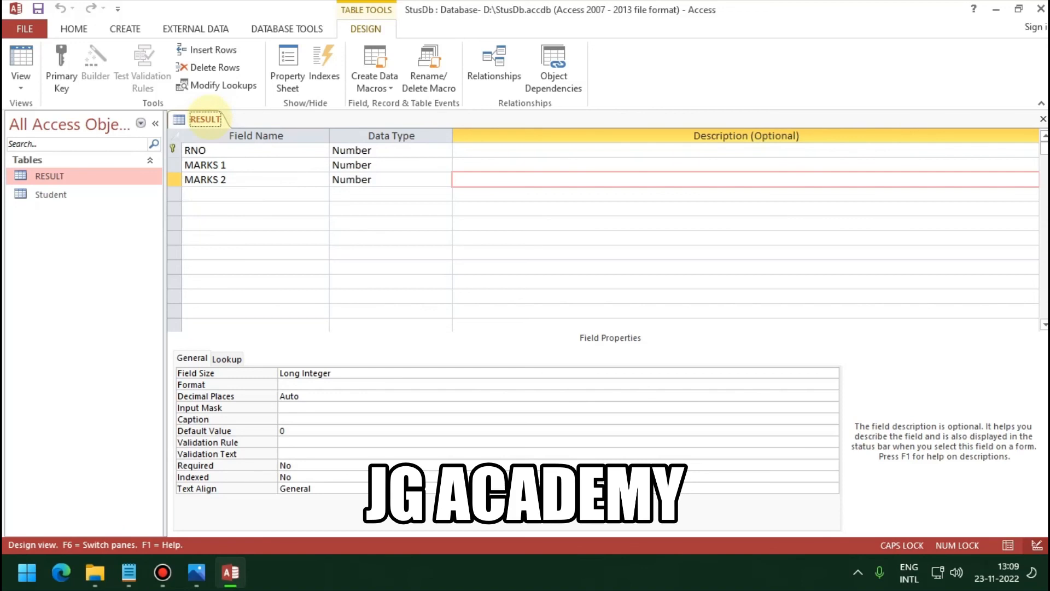
{"action": "right_click", "coordinate": [207, 118]}
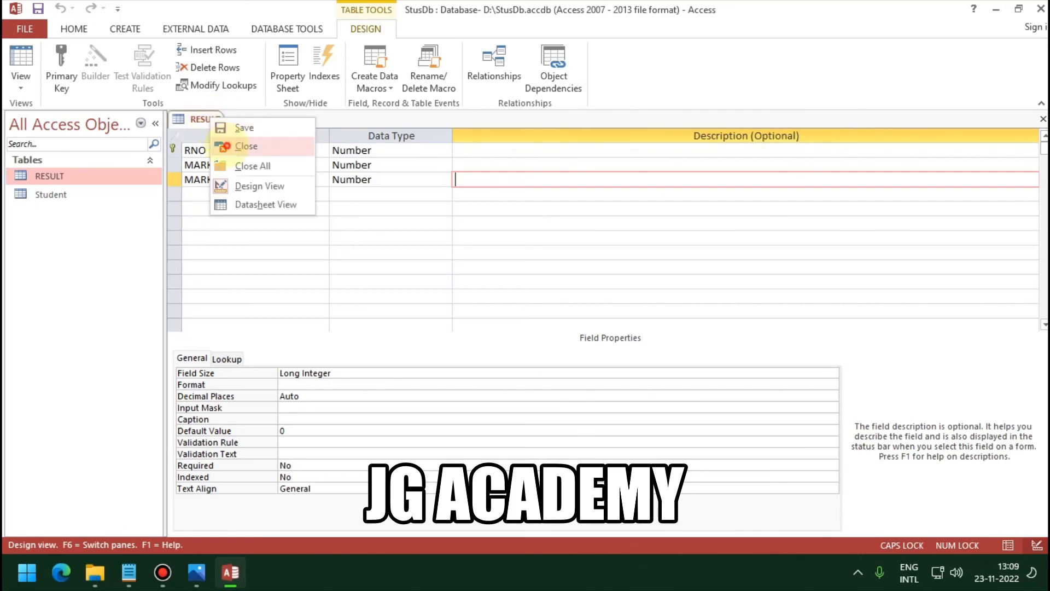
{"action": "left_click", "coordinate": [225, 146]}
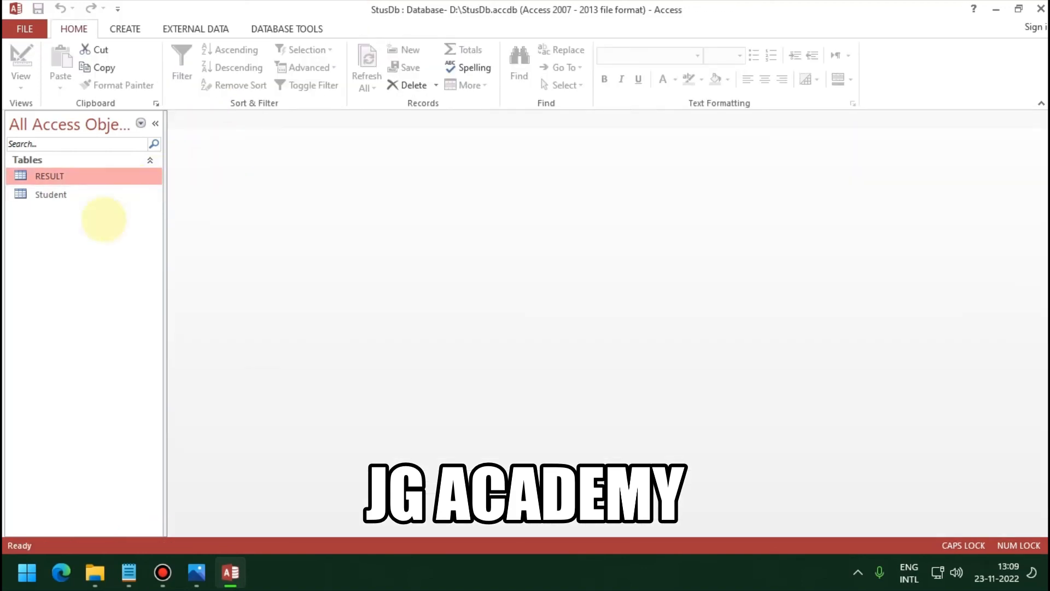
{"action": "left_click", "coordinate": [68, 194]}
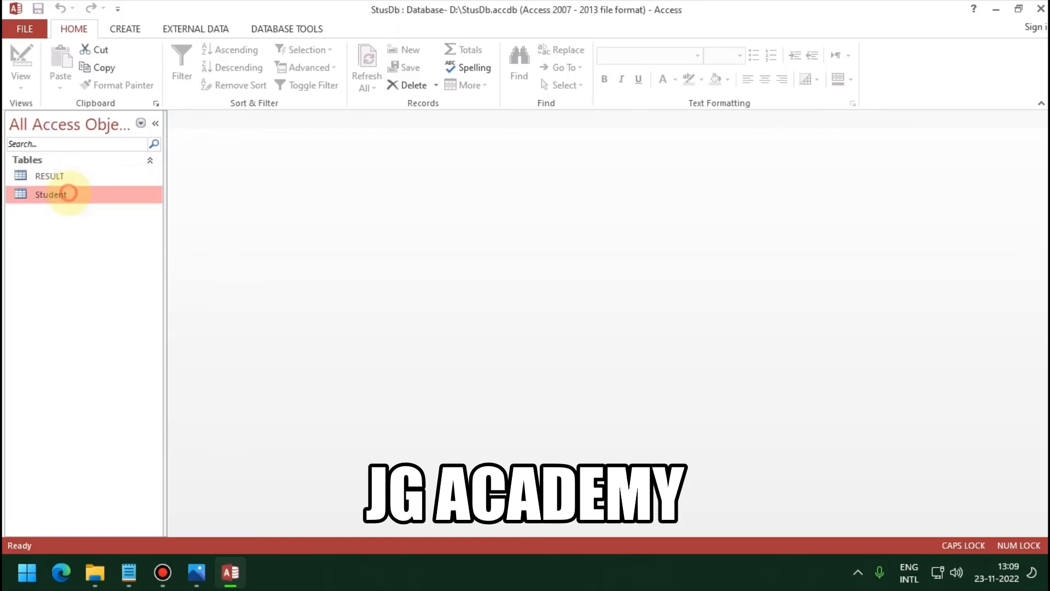
{"action": "left_click", "coordinate": [62, 176]}
{"action": "left_click", "coordinate": [67, 195]}
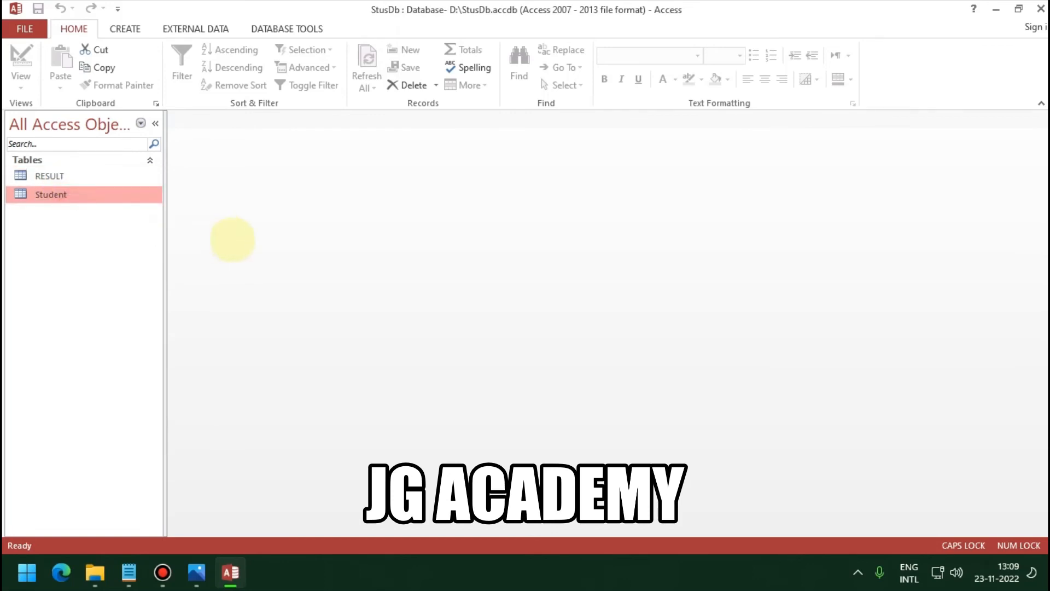